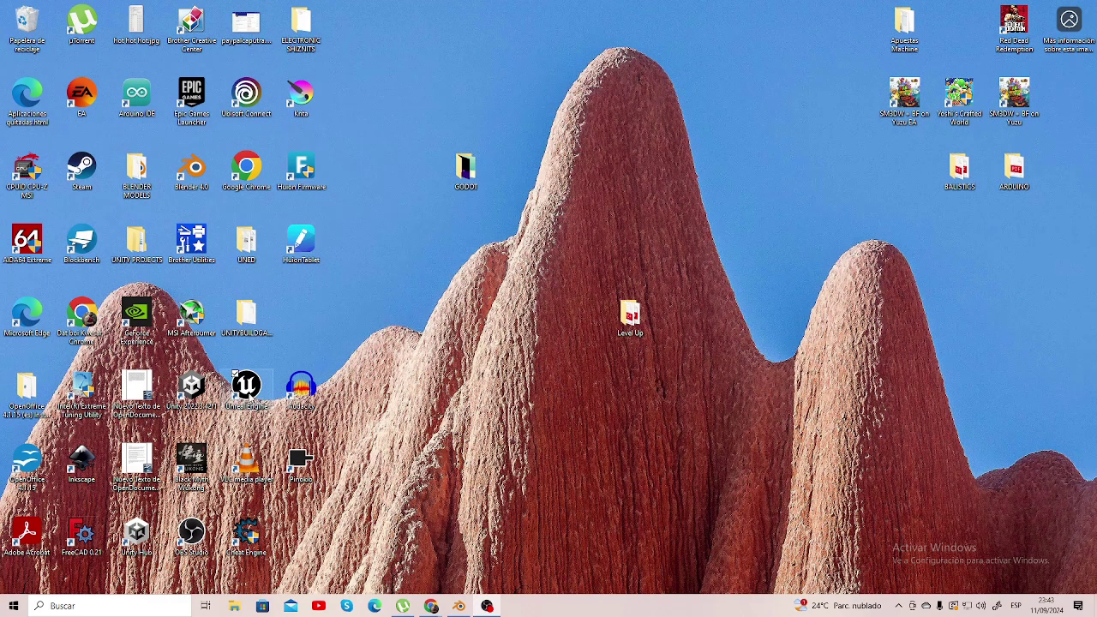
Launch Unreal Engine and show the Games project templates in the Project Browser
double_click(246, 387)
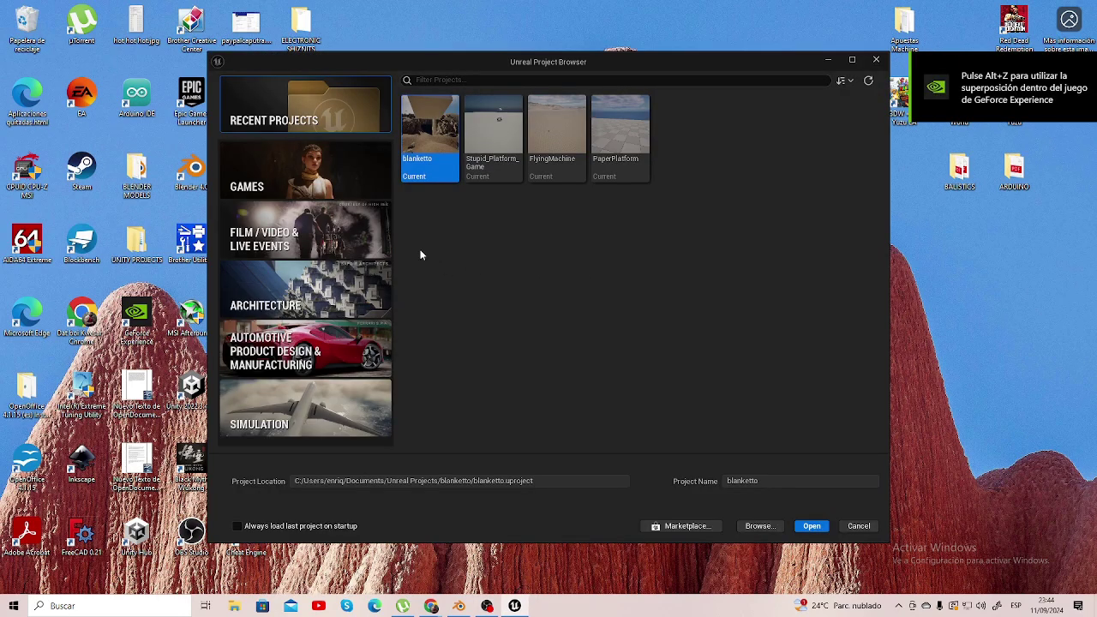
left_click(320, 174)
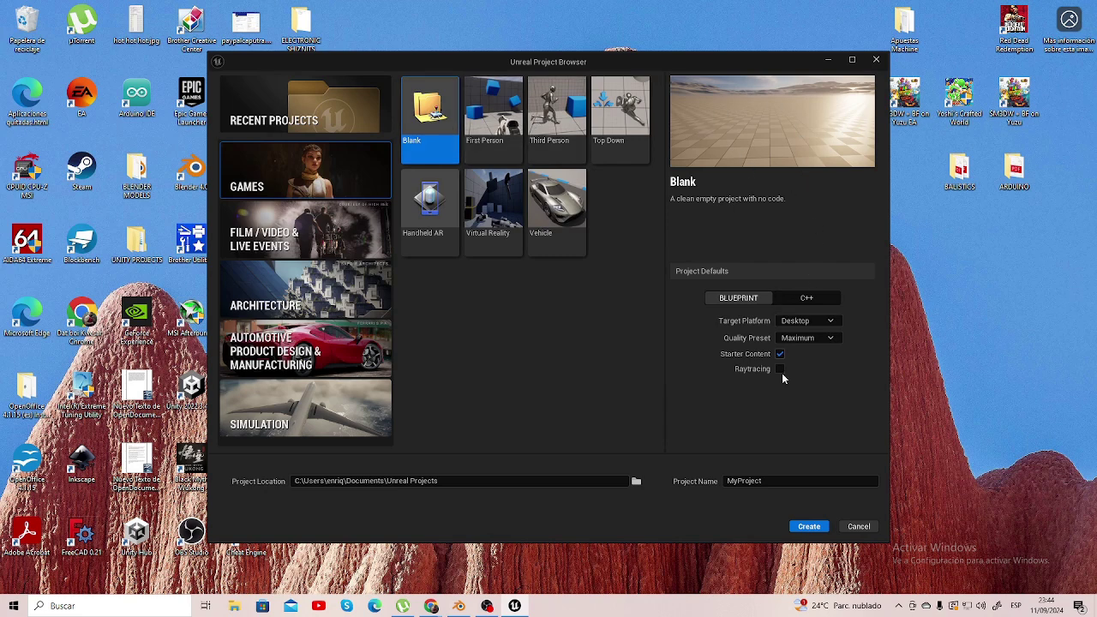
Name the Blank Blueprint project with starter content EjemploTutorial and create it
double_click(783, 485)
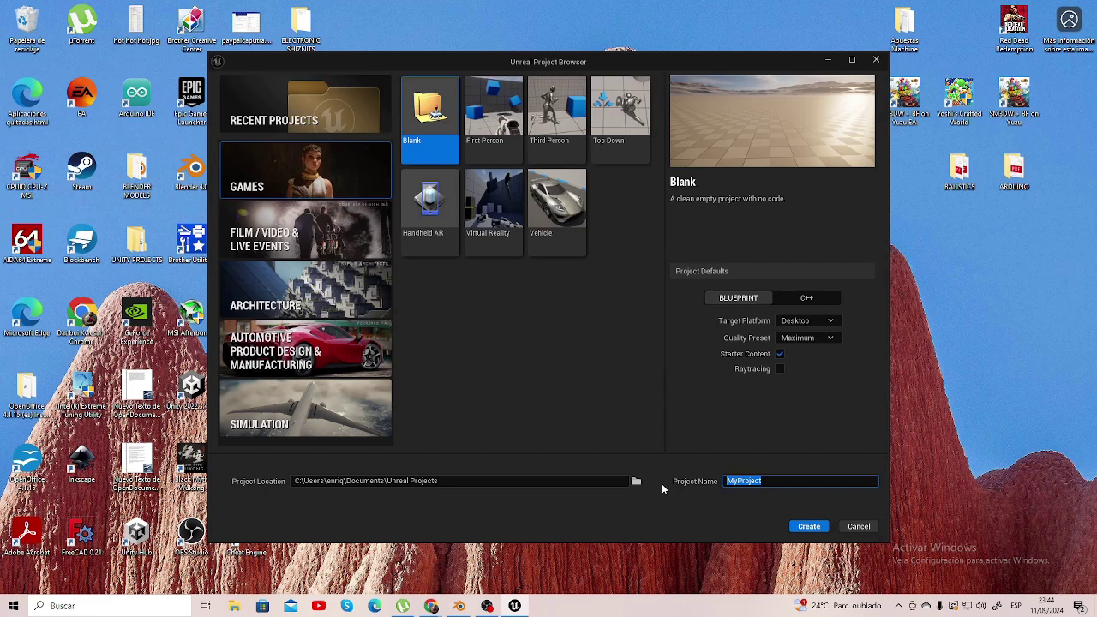
type("Ejemp")
type("lo")
type("Tutorial")
left_click(809, 526)
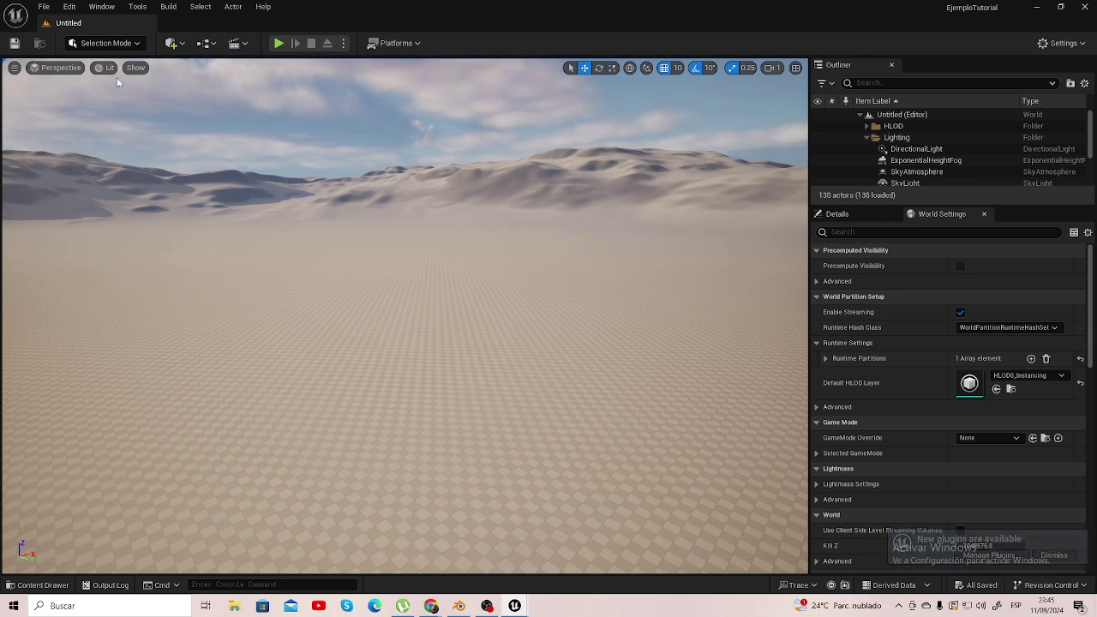
Open the Edit menu in the menu bar
left_click(69, 7)
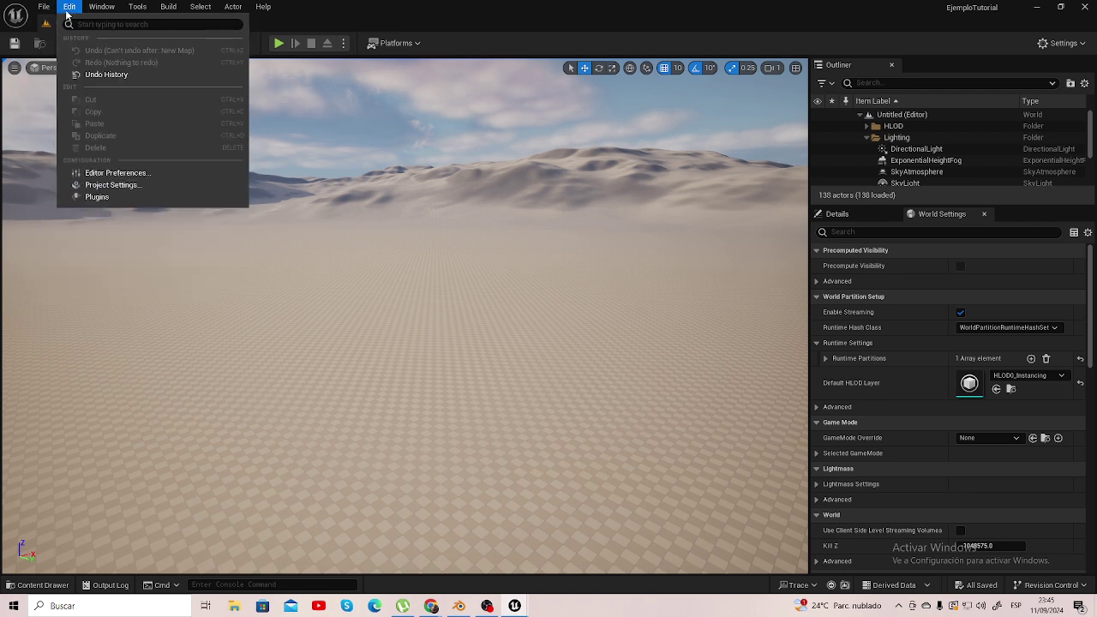
Confirm English under Editor Preferences' Region & Language, then minimize the preferences window
left_click(109, 172)
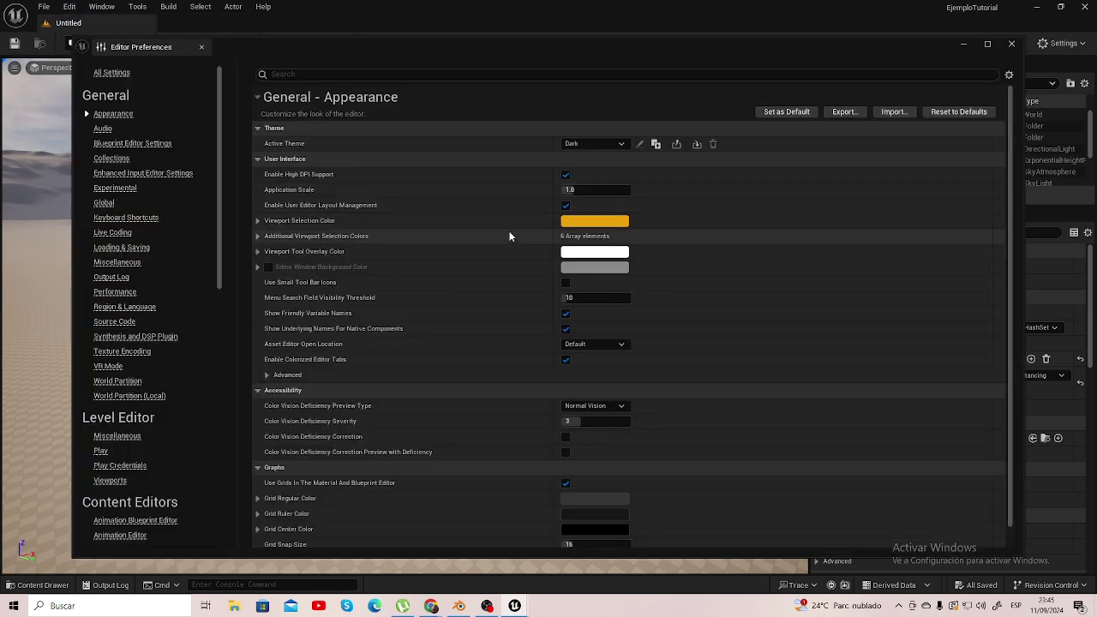
left_click(128, 306)
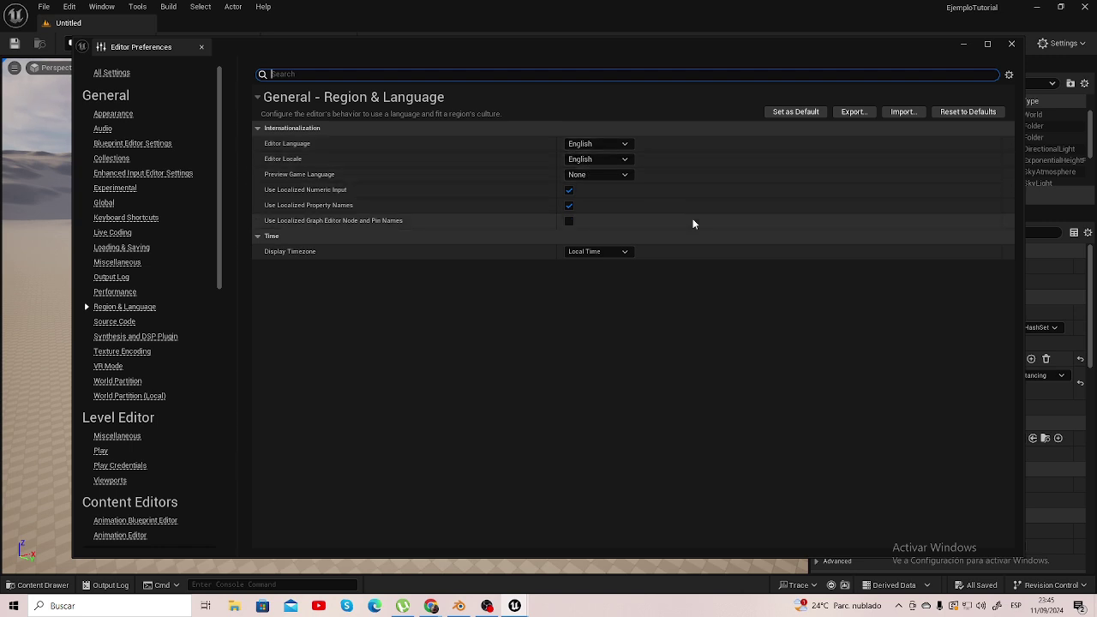
left_click(960, 45)
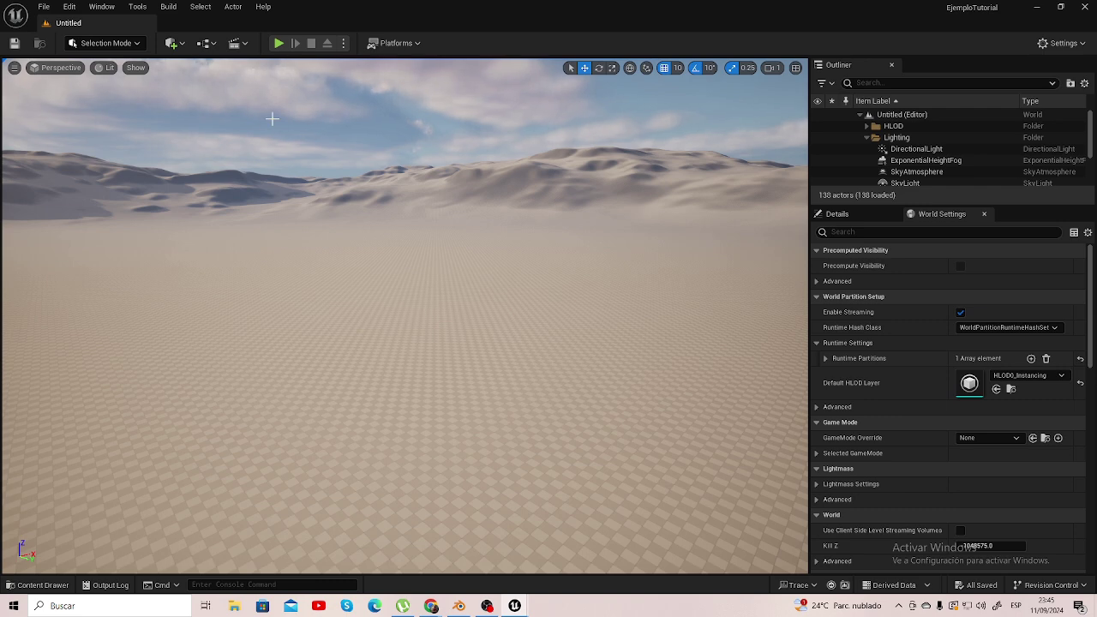
Play-test the empty level, flying the camera up and down with E and Q, then stop
left_click(280, 45)
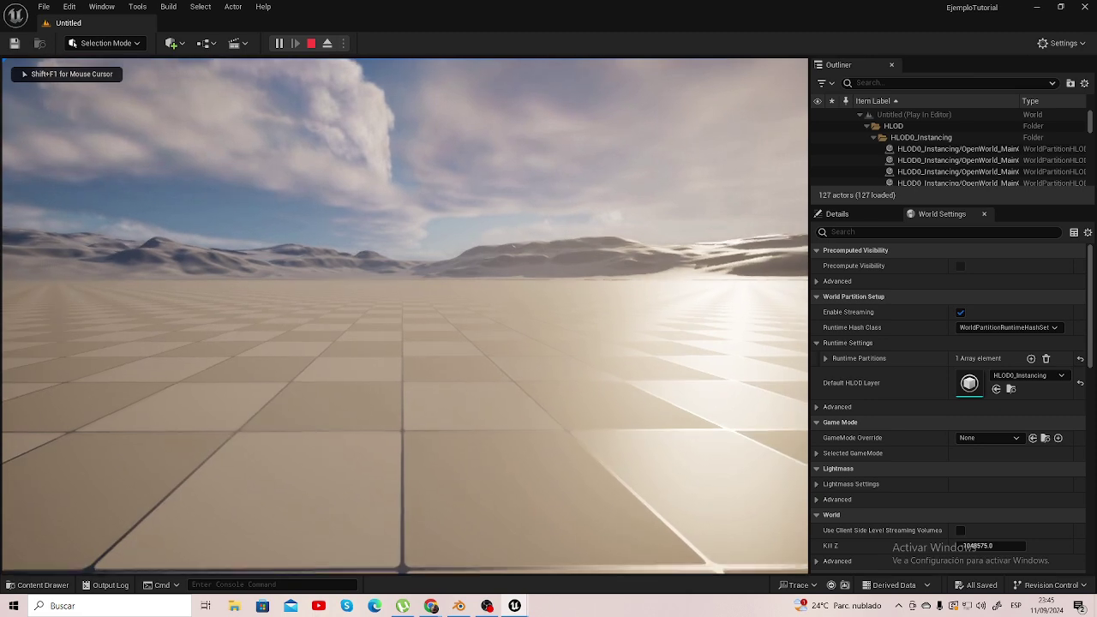
key("e")
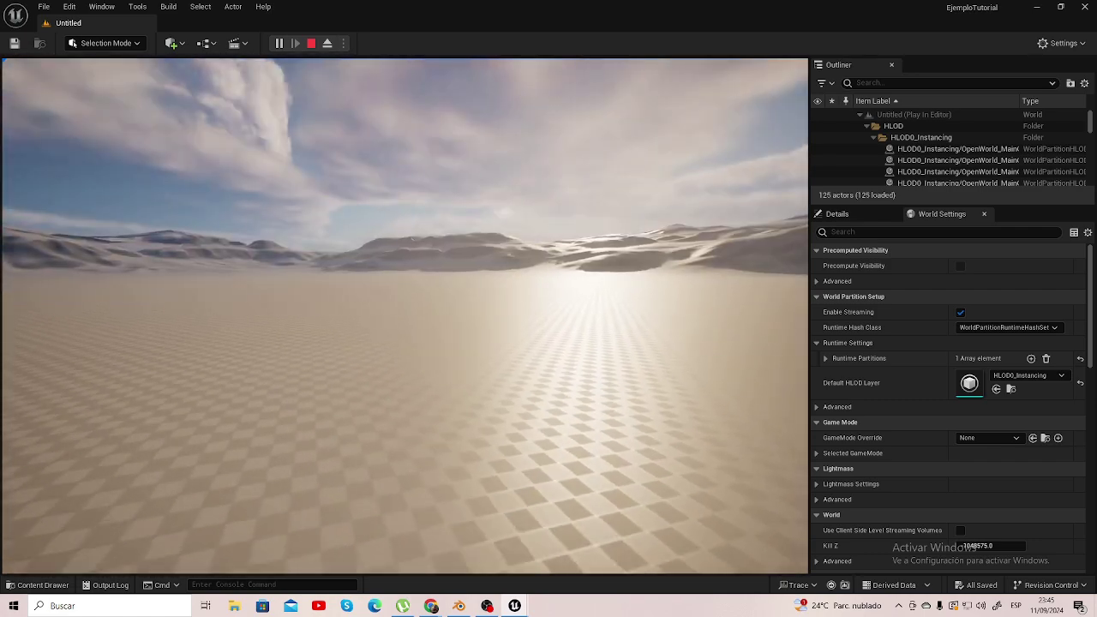
key("q")
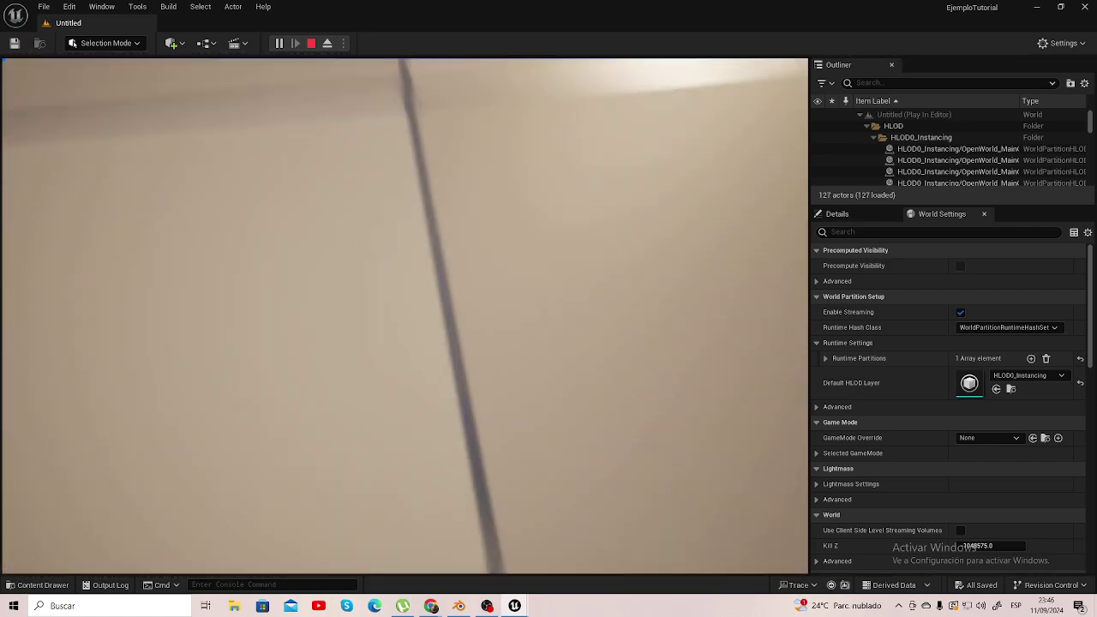
key("e")
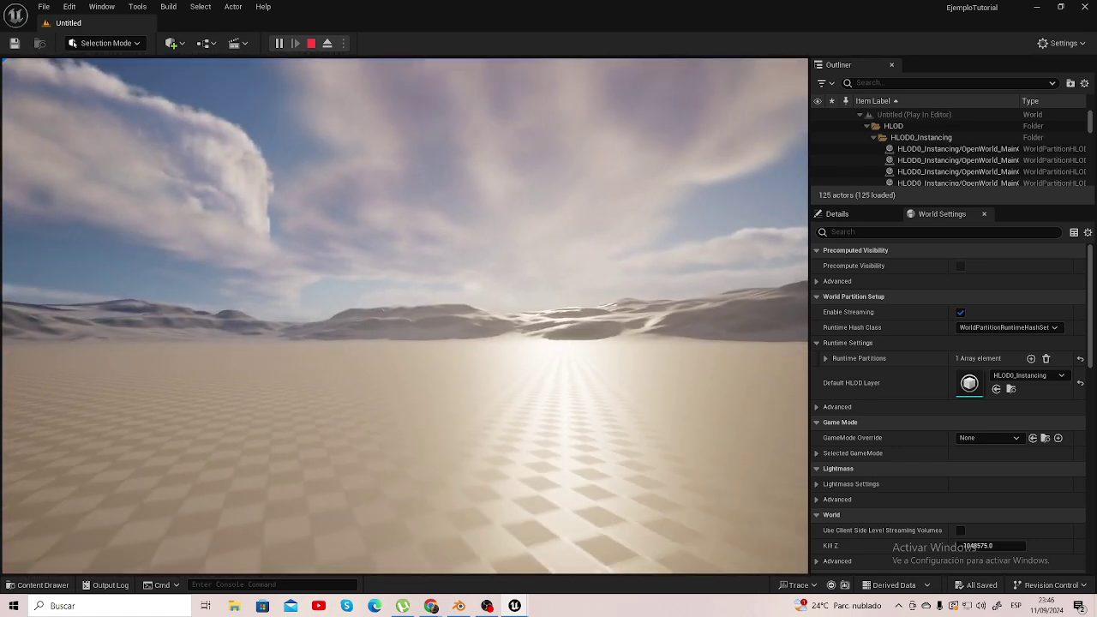
key("Escape")
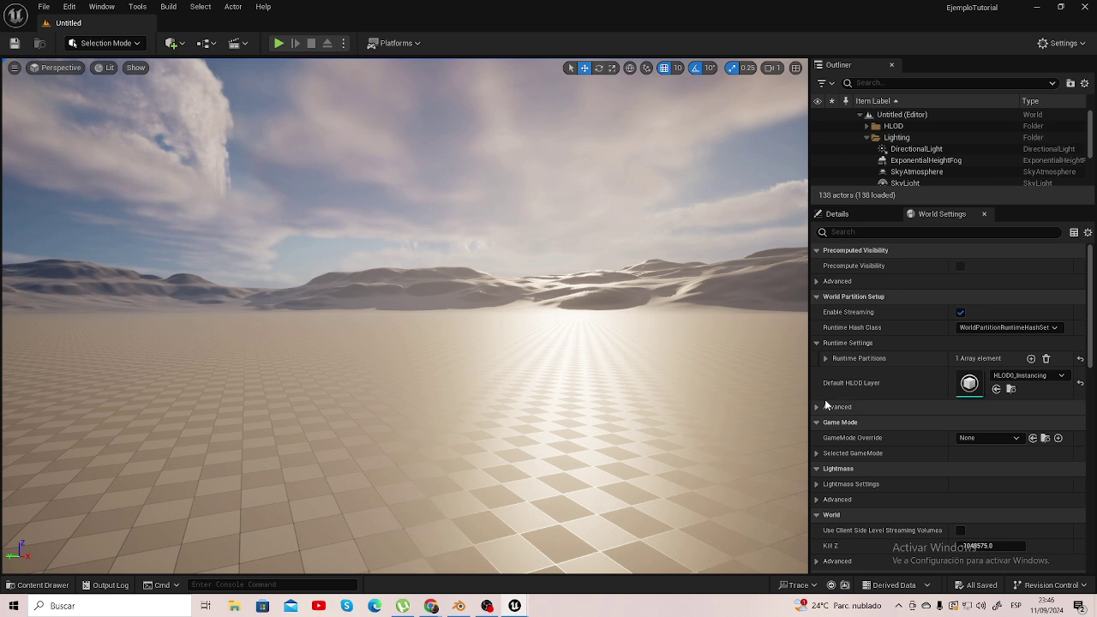
left_click(983, 215)
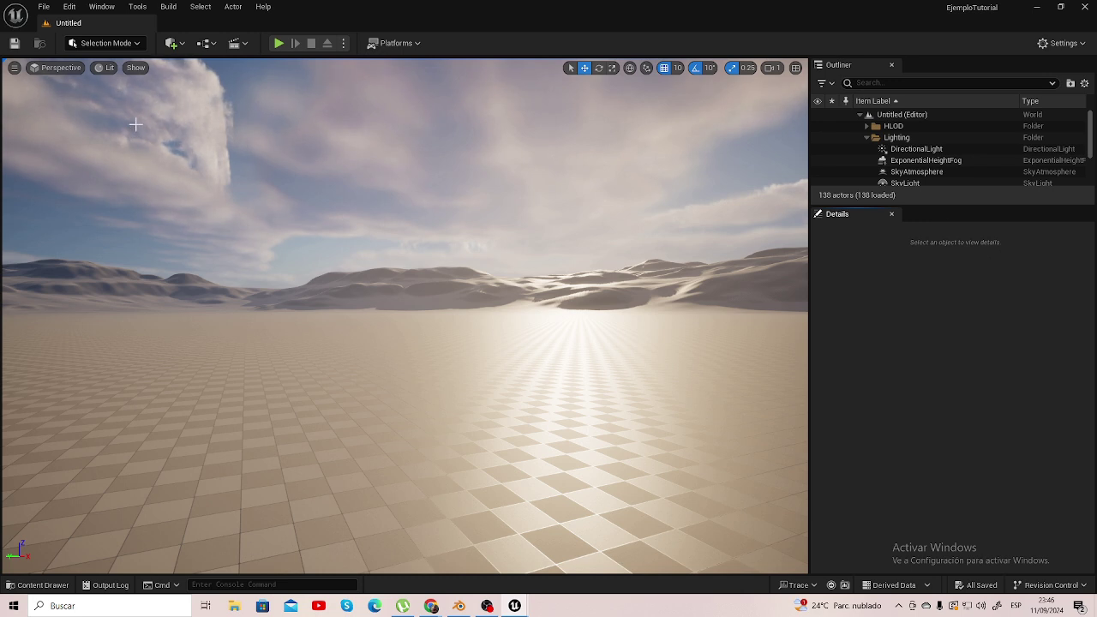
left_click(103, 12)
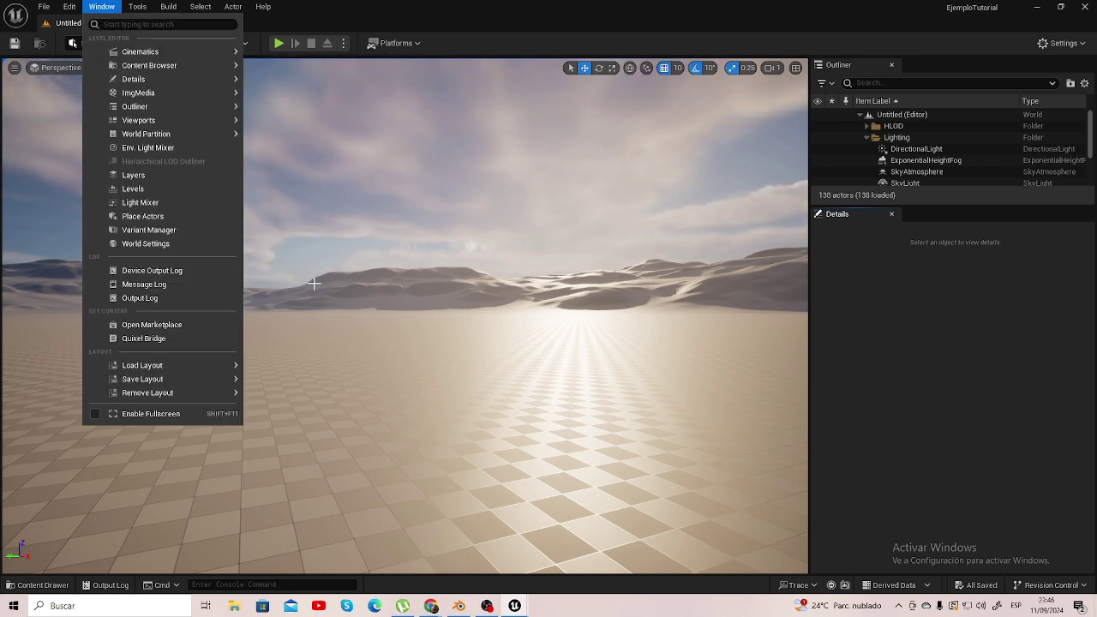
left_click(102, 8)
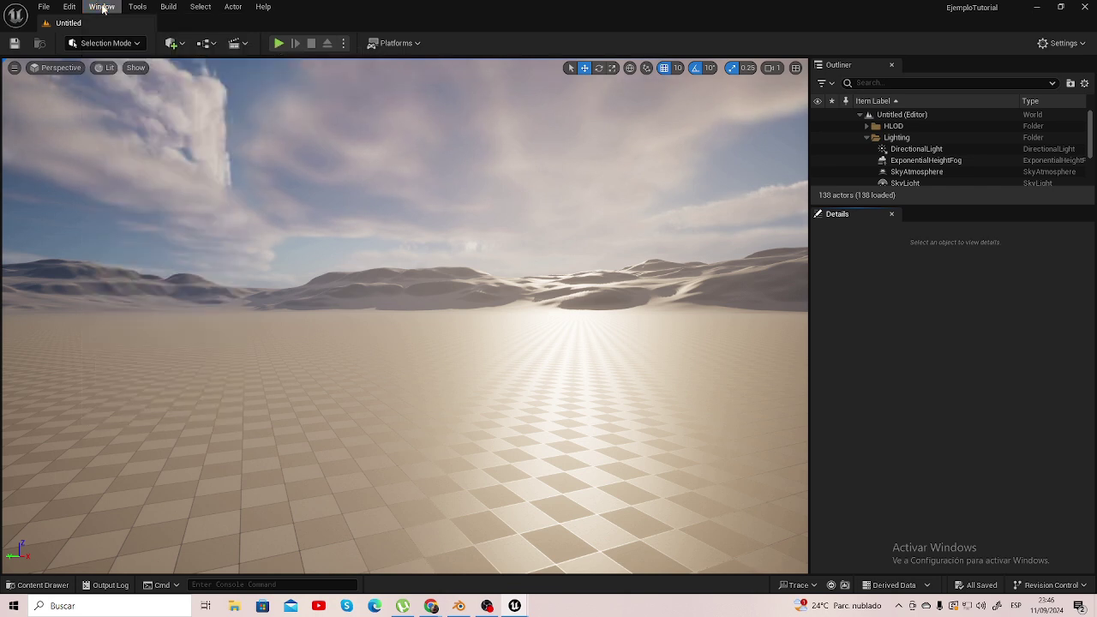
left_click(102, 8)
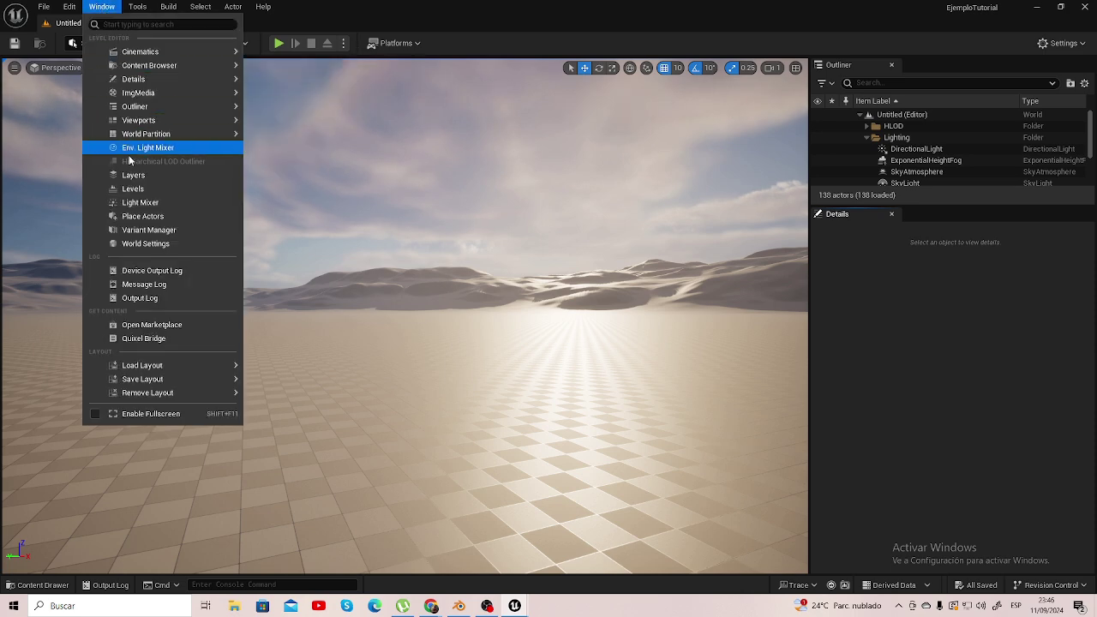
left_click(151, 246)
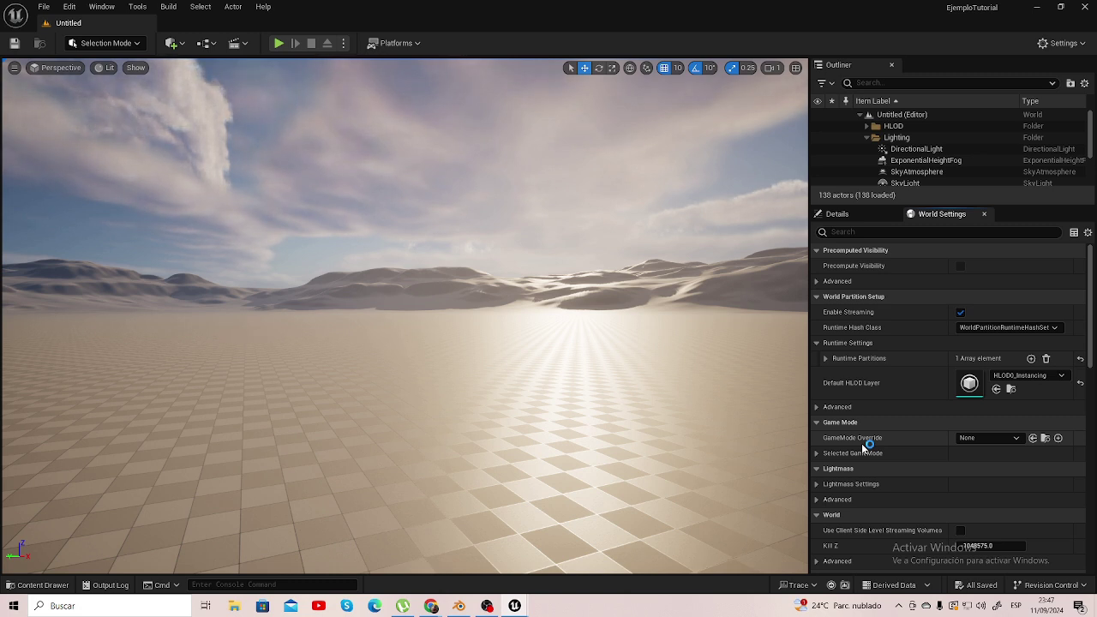
left_click(989, 437)
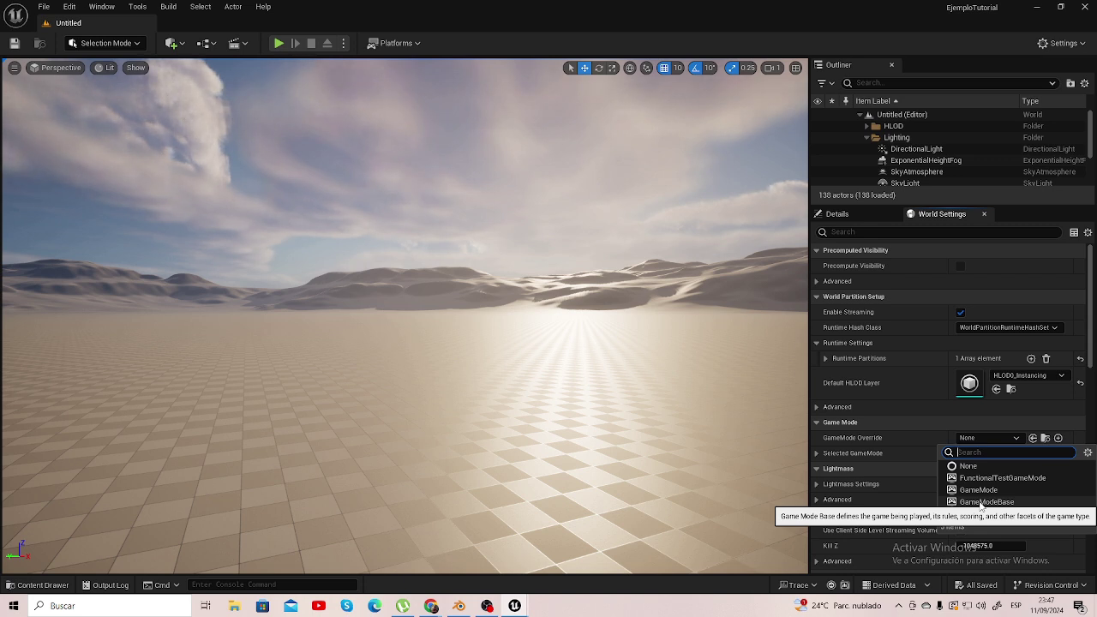
left_click(913, 425)
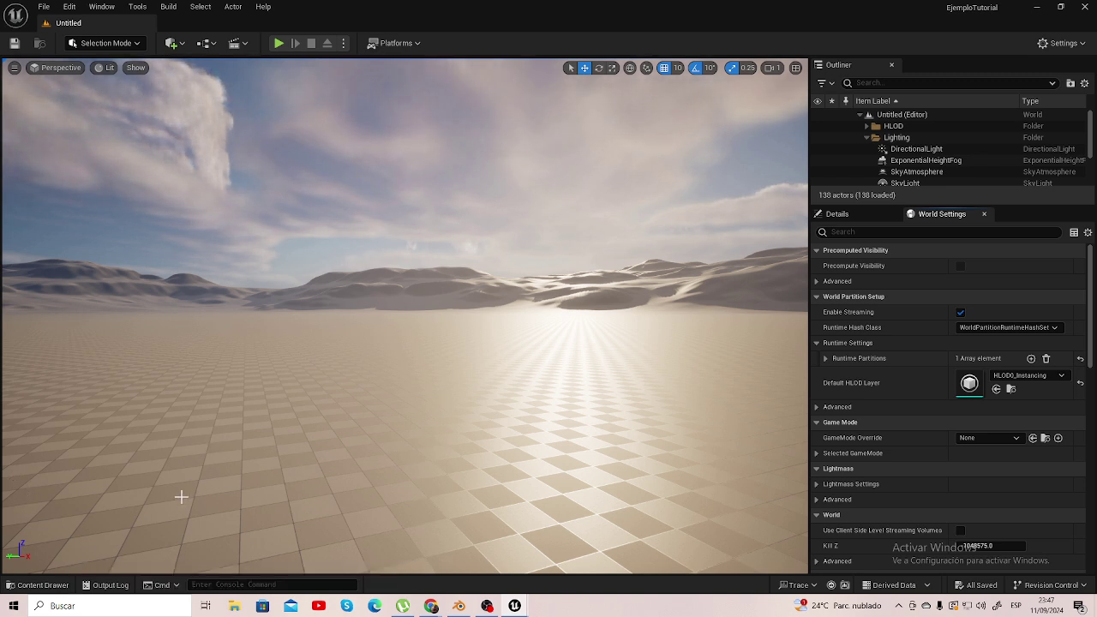
Open and dock the Content Drawer showing the Content folder with only StarterContent
left_click(44, 586)
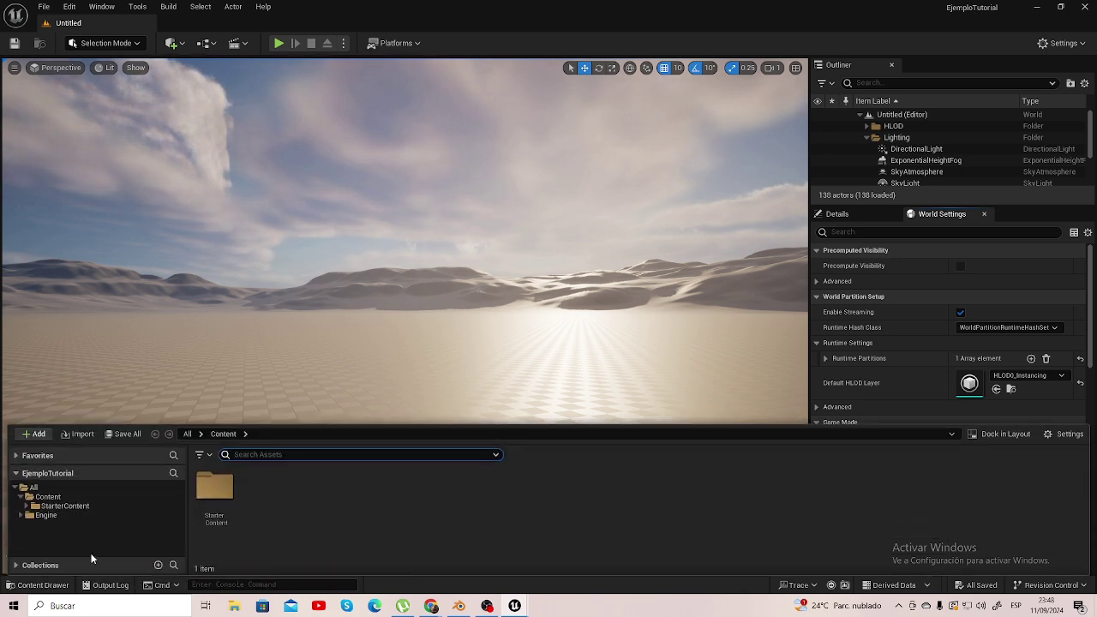
left_click(47, 585)
left_click(47, 585)
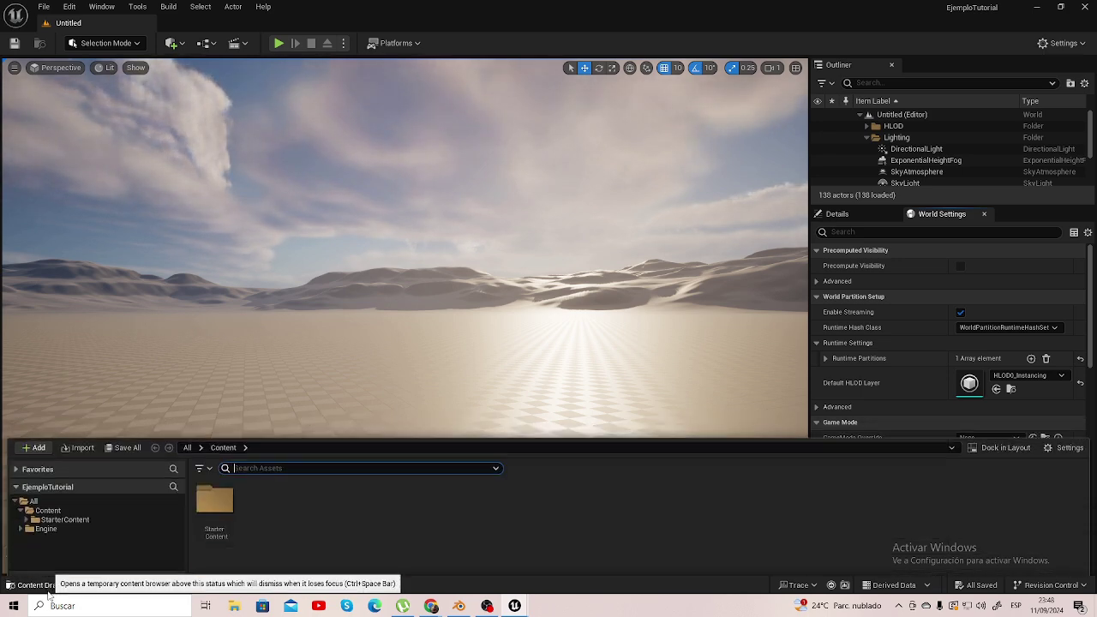
left_click(52, 585)
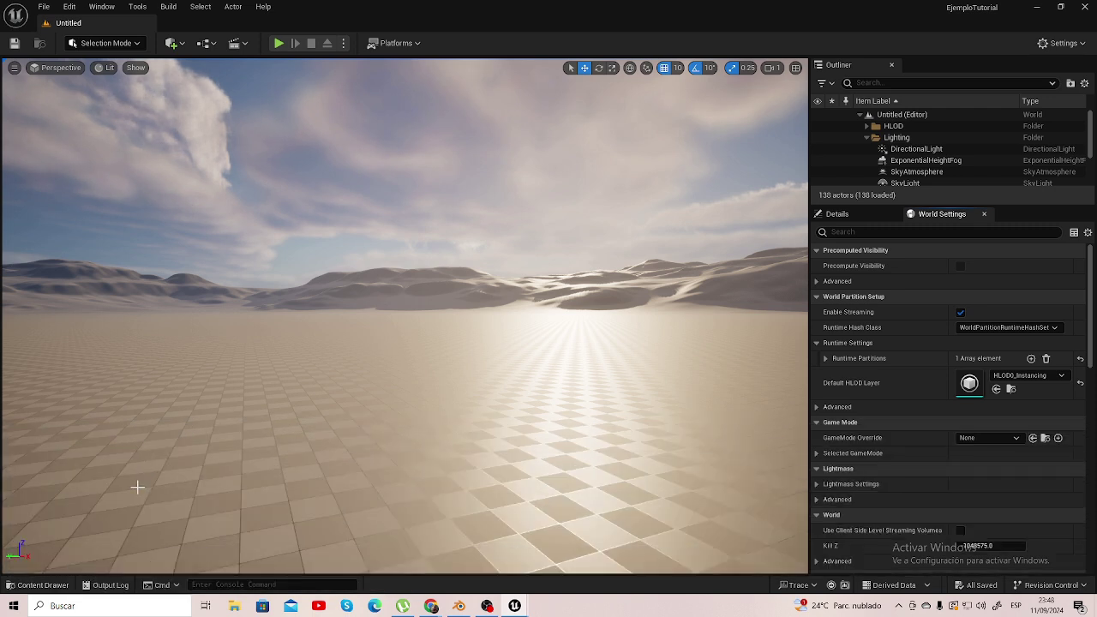
left_click(60, 585)
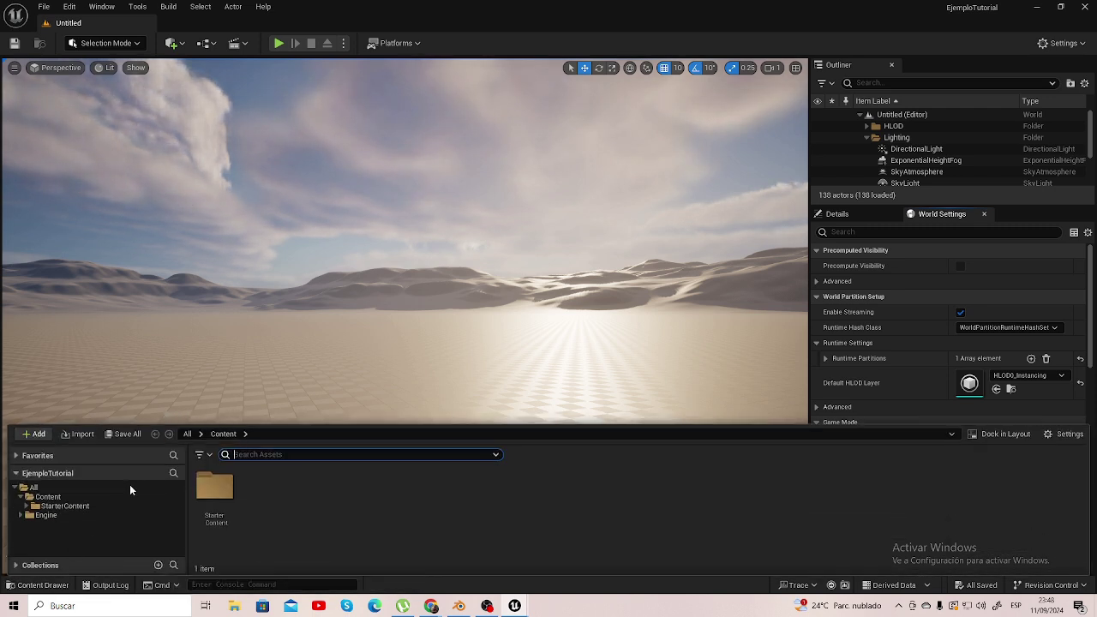
left_click(42, 586)
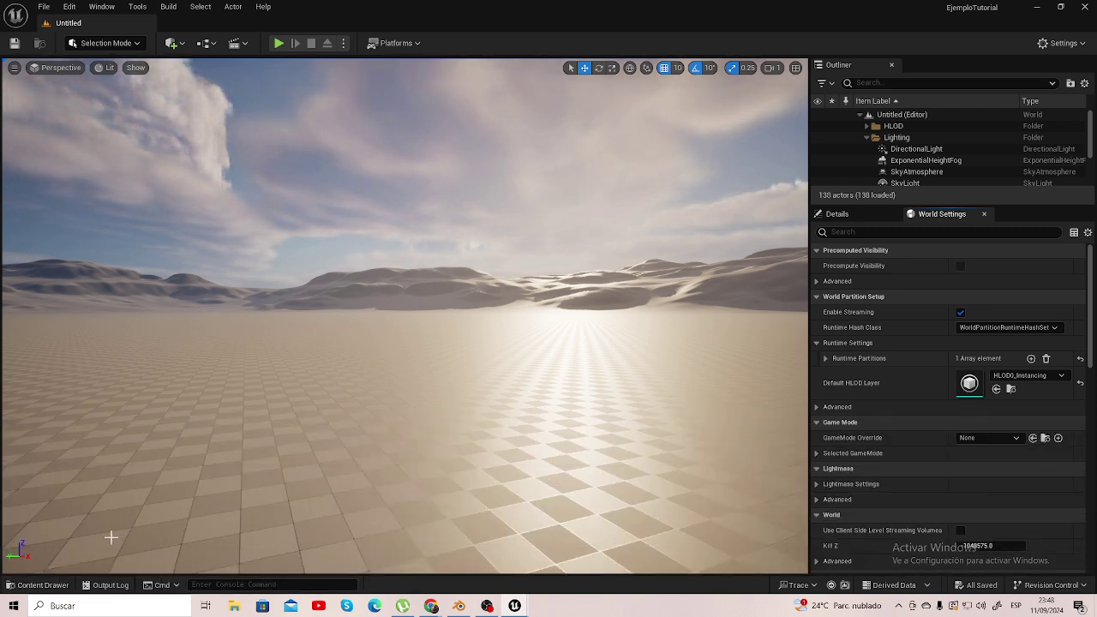
left_click(38, 585)
left_click(36, 587)
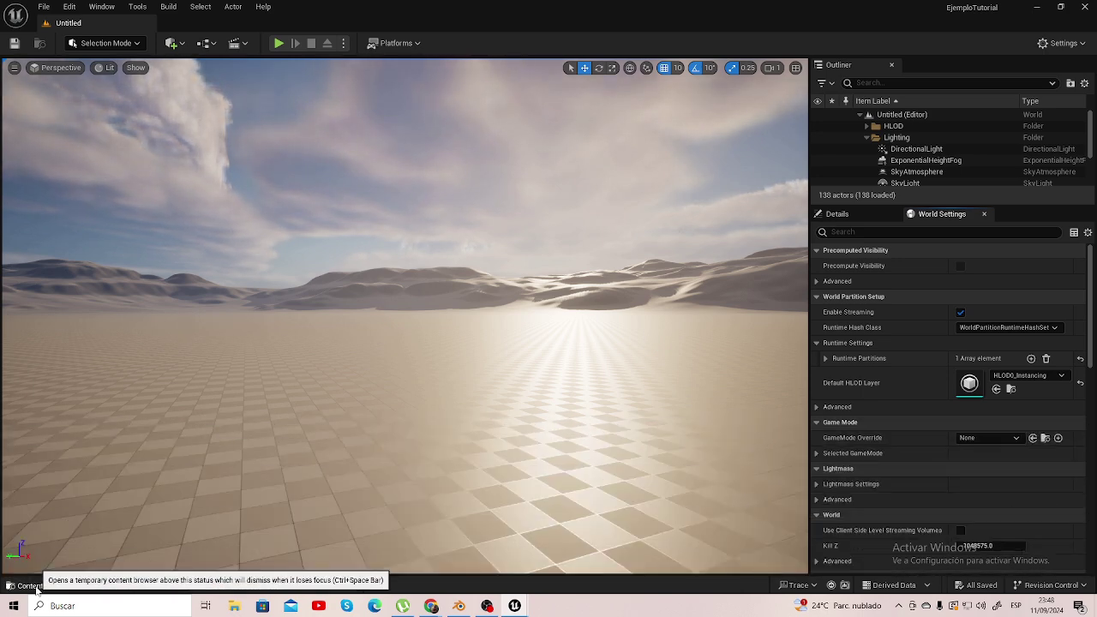
left_click(36, 587)
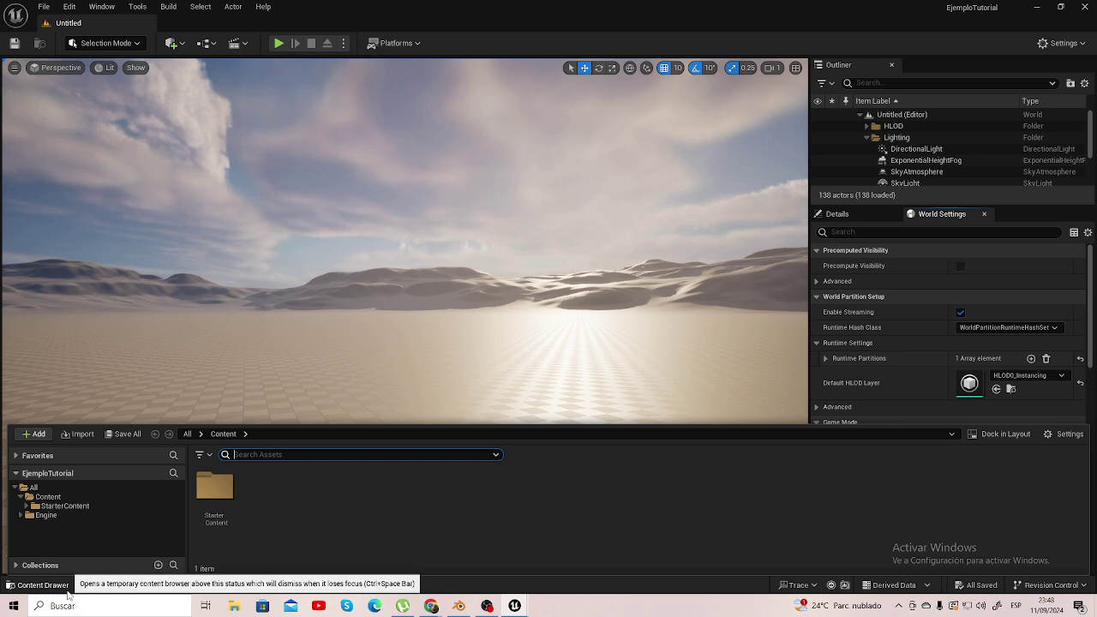
left_click(64, 591)
left_click(60, 591)
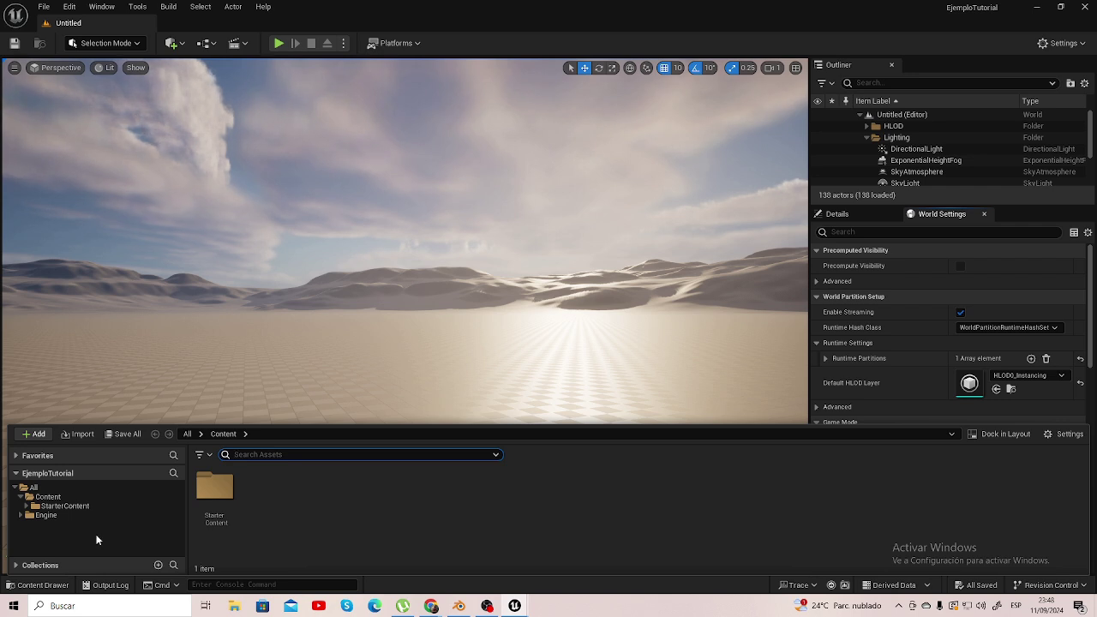
Bring up the +Add menu in the Content Browser, showing Add Feature or Content Pack
left_click(35, 436)
mouse_move(66, 422)
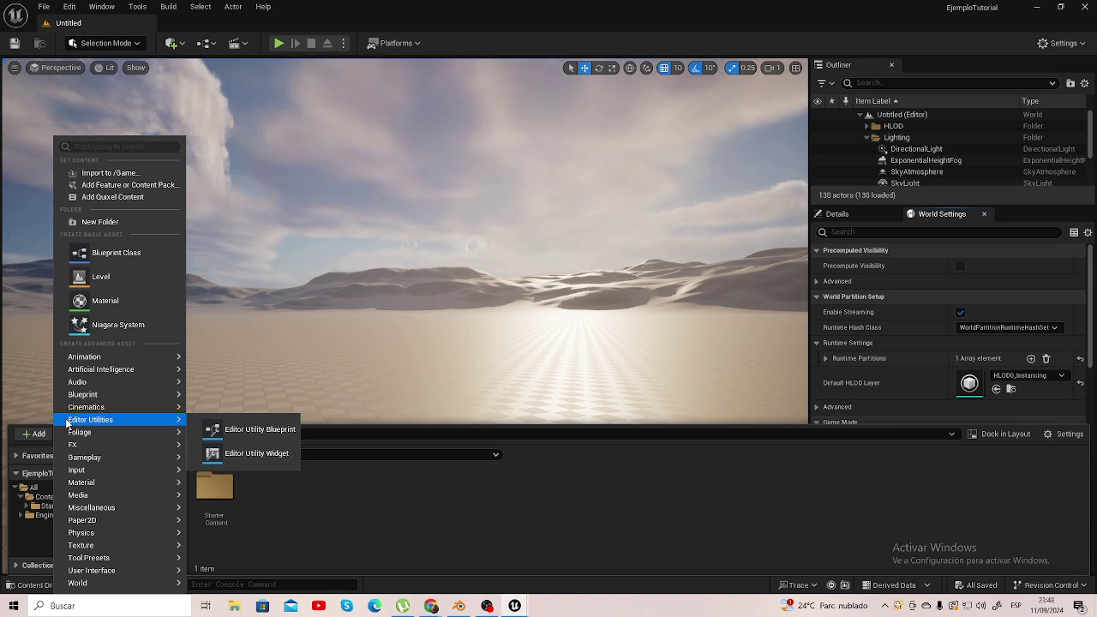
mouse_move(96, 355)
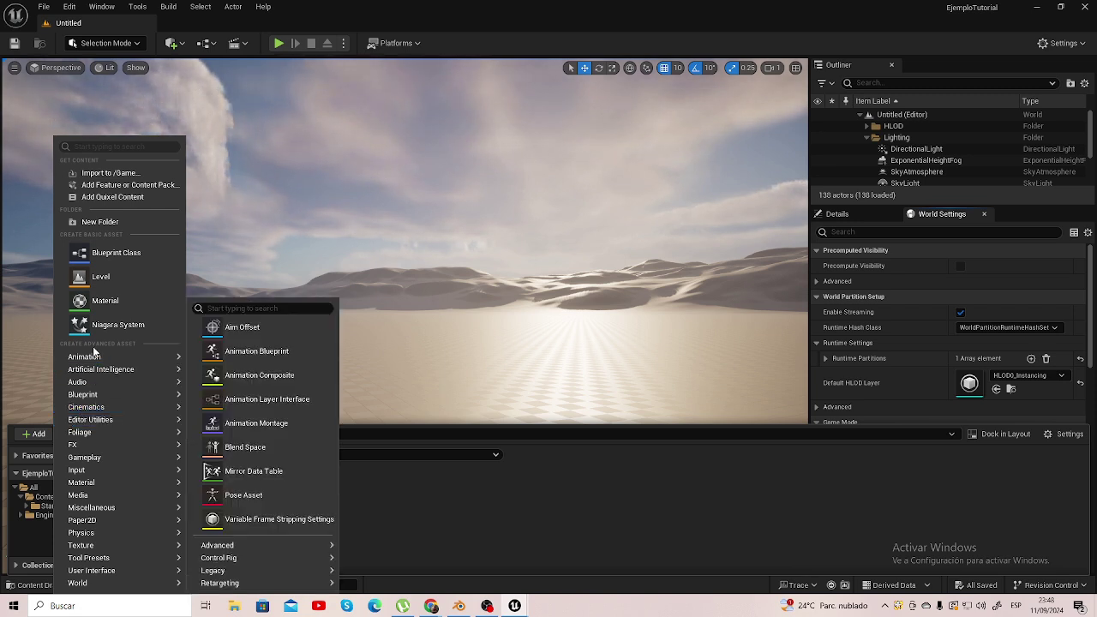
left_click(35, 437)
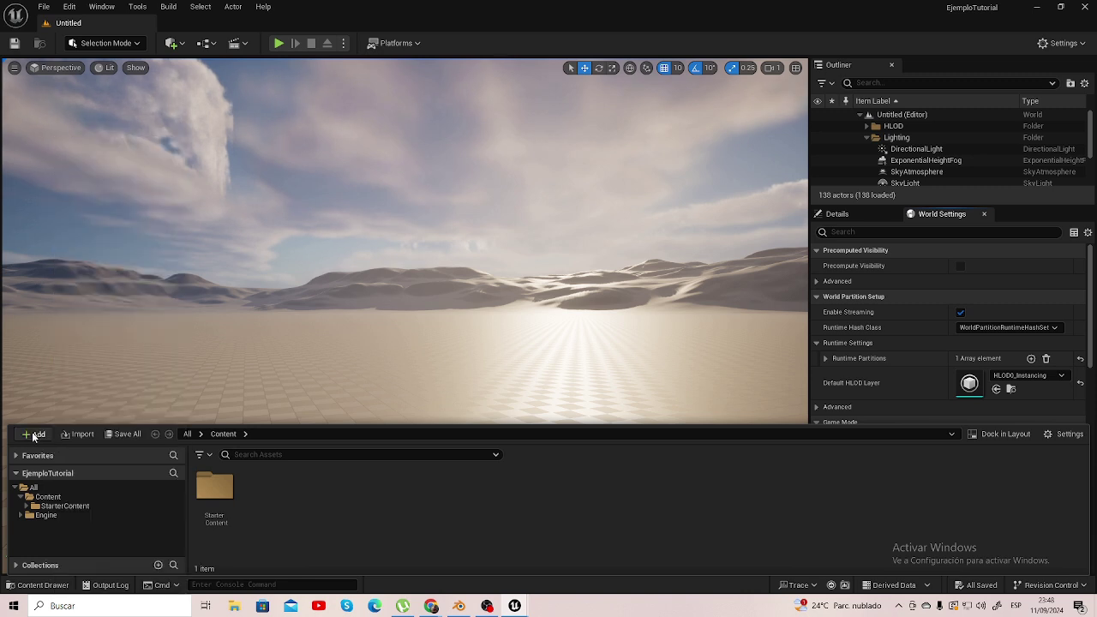
left_click(34, 437)
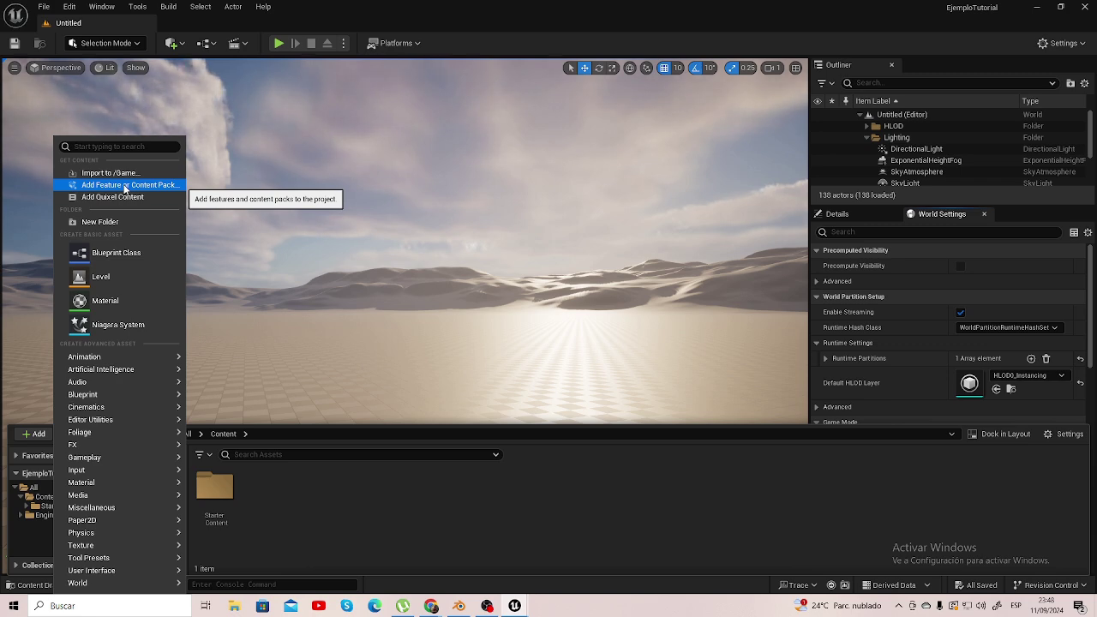
Add the Top Down, Third Person and First Person template packs, then close the picker
left_click(125, 187)
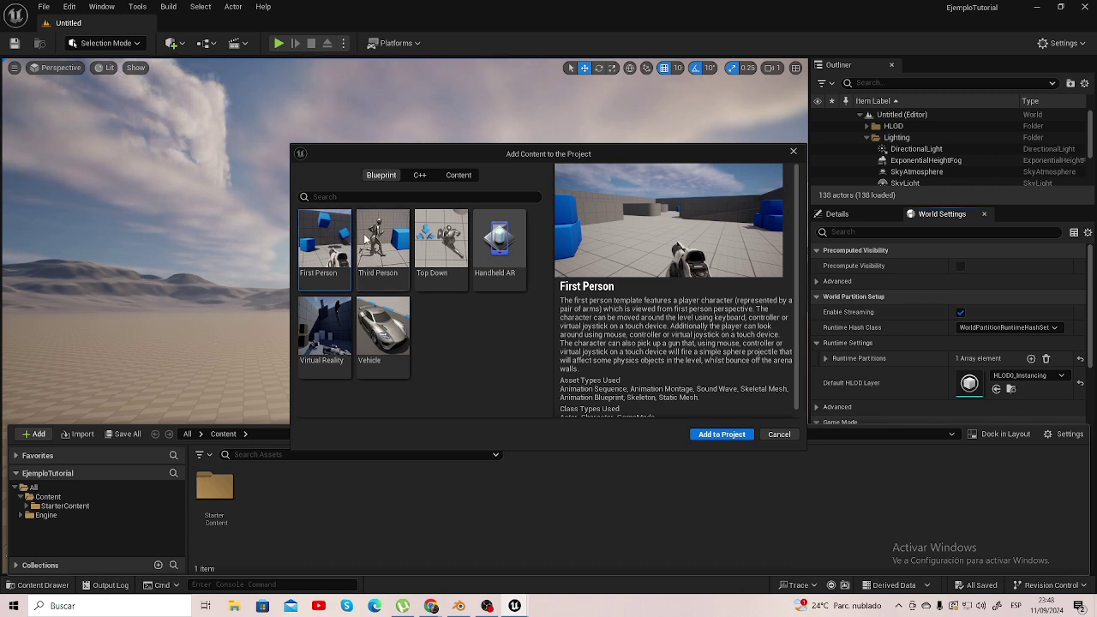
left_click(442, 251)
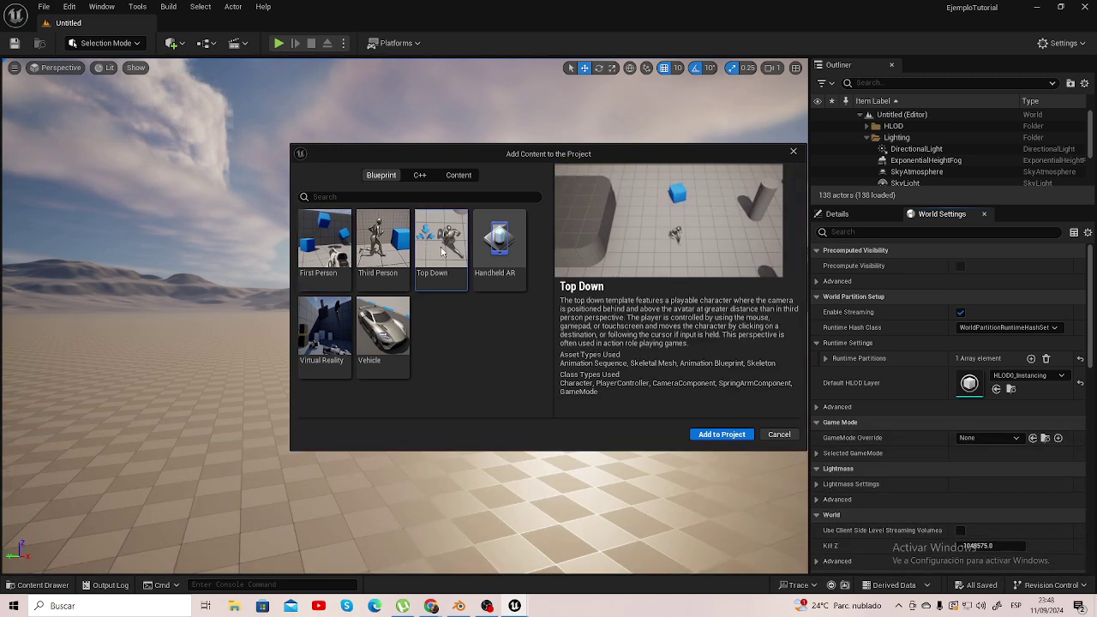
left_click(708, 437)
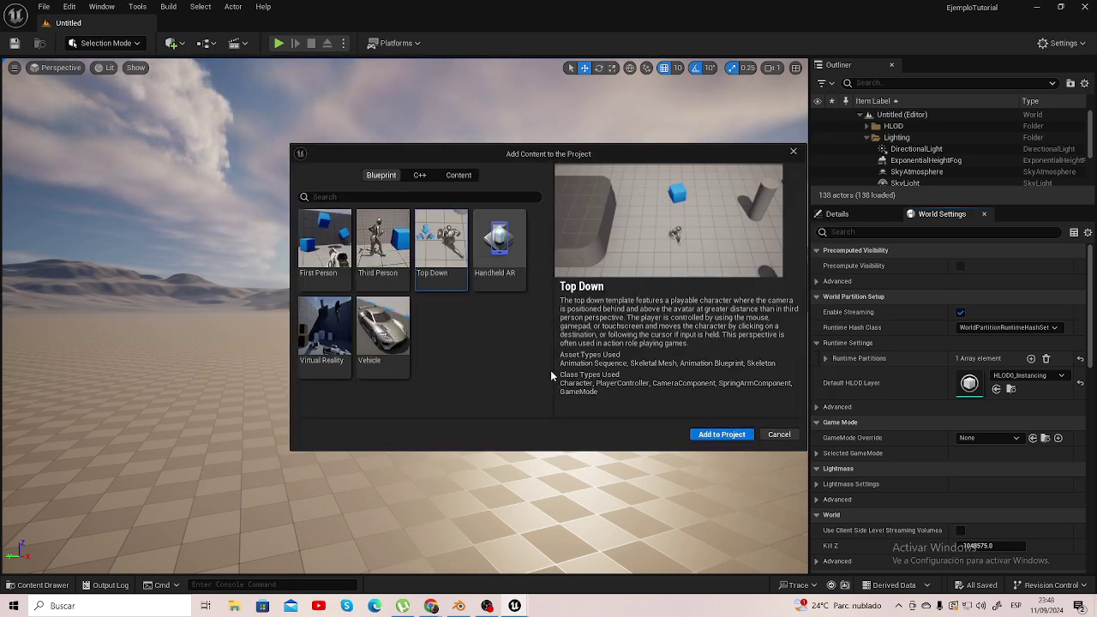
left_click(383, 257)
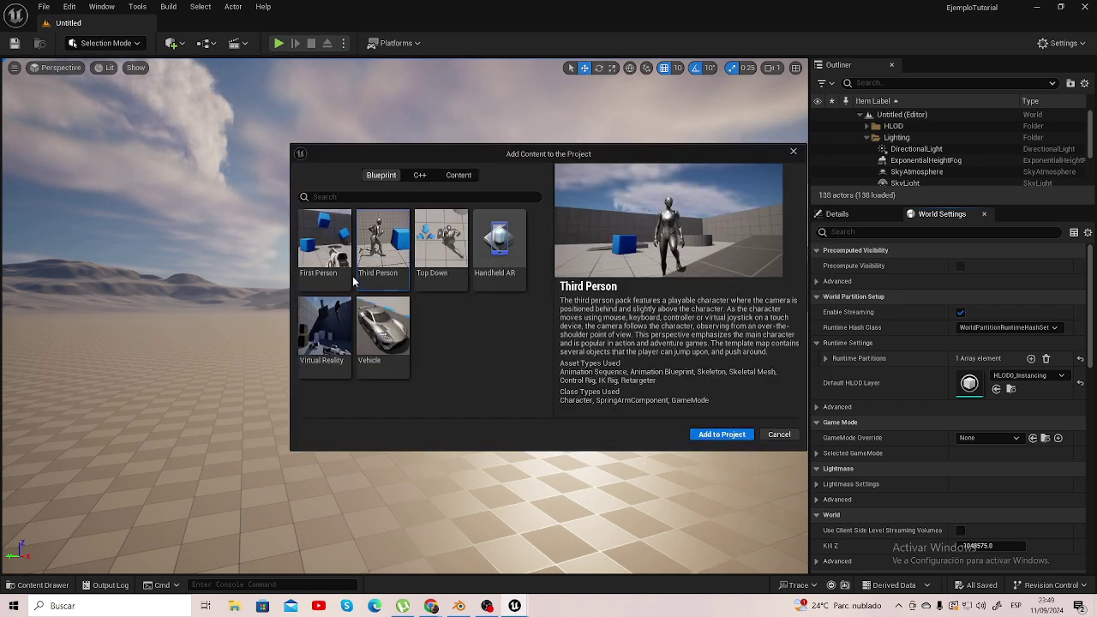
left_click(328, 259)
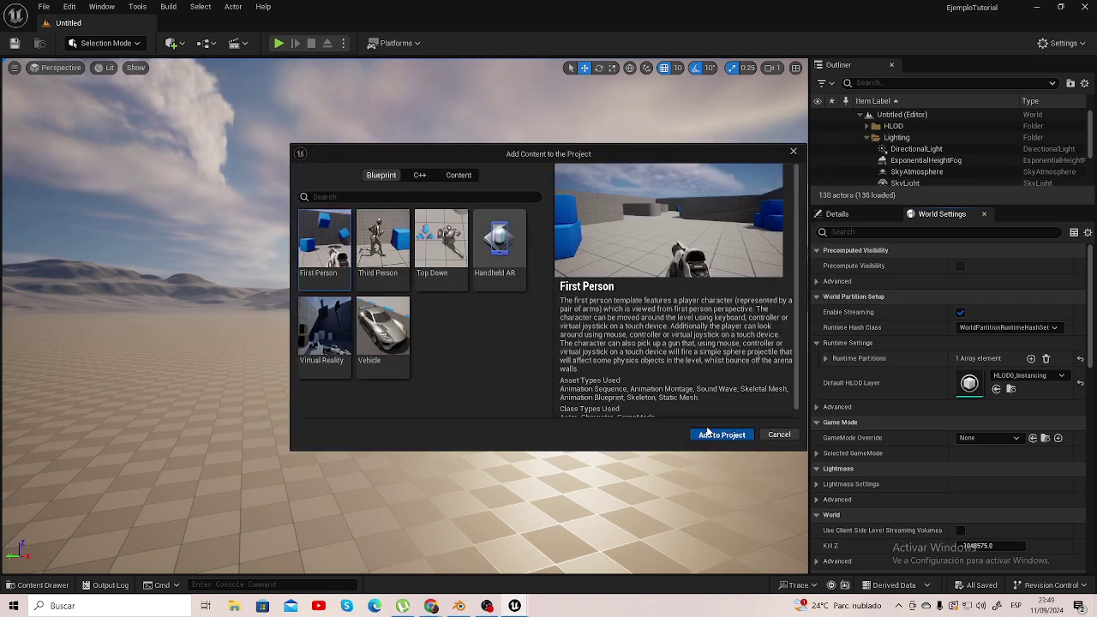
left_click(794, 152)
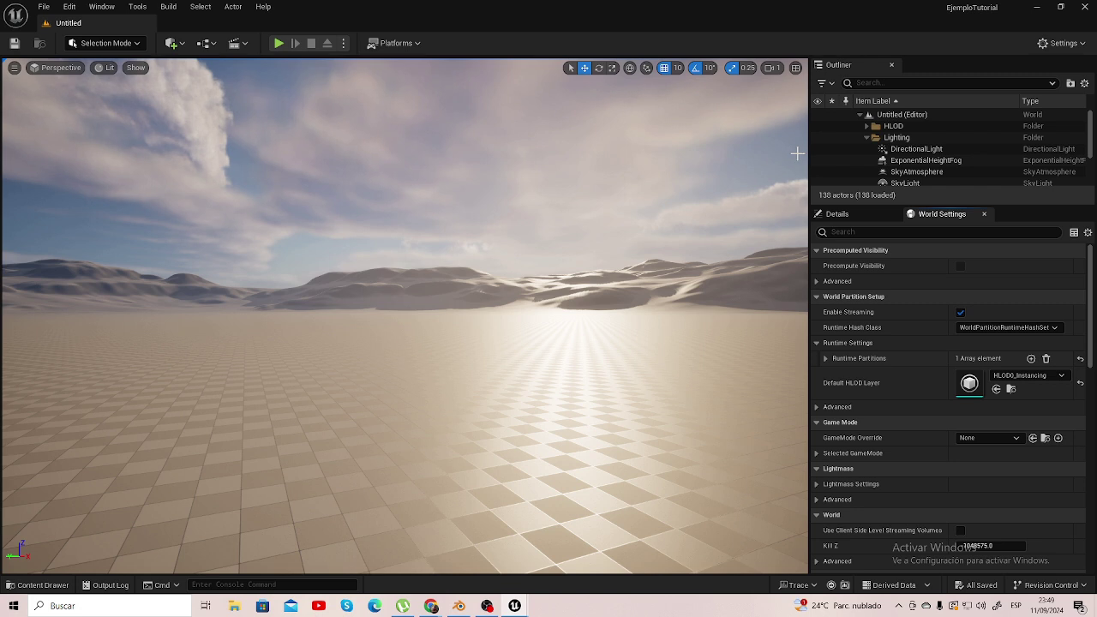
Browse the ThirdPerson and FirstPerson Blueprints folders, ending back at the Content folder
left_click(54, 587)
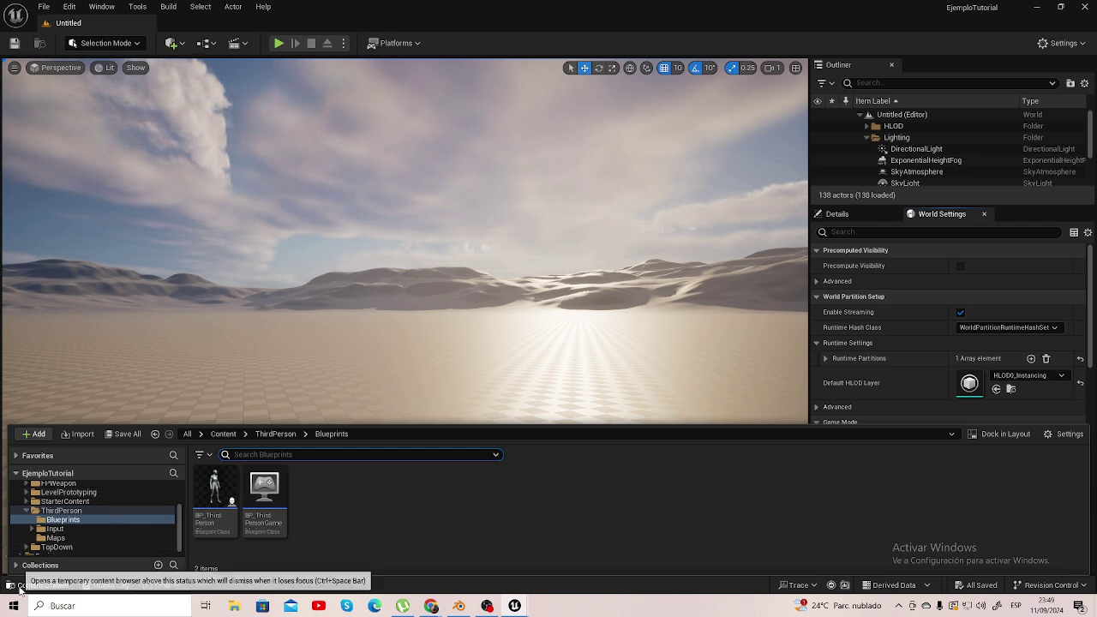
left_click(289, 435)
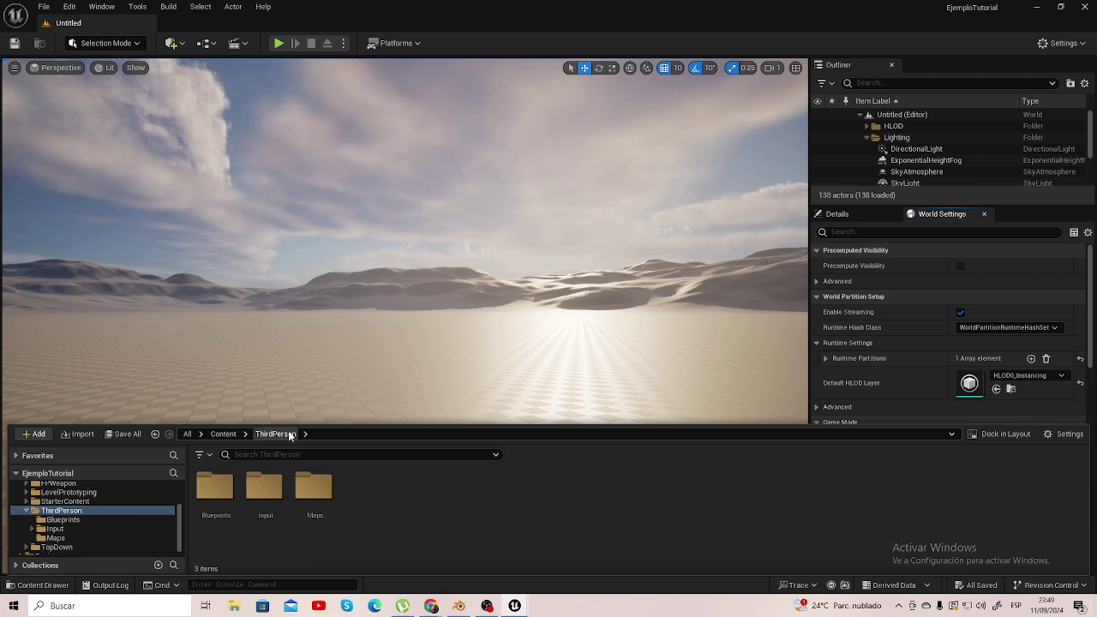
left_click(235, 434)
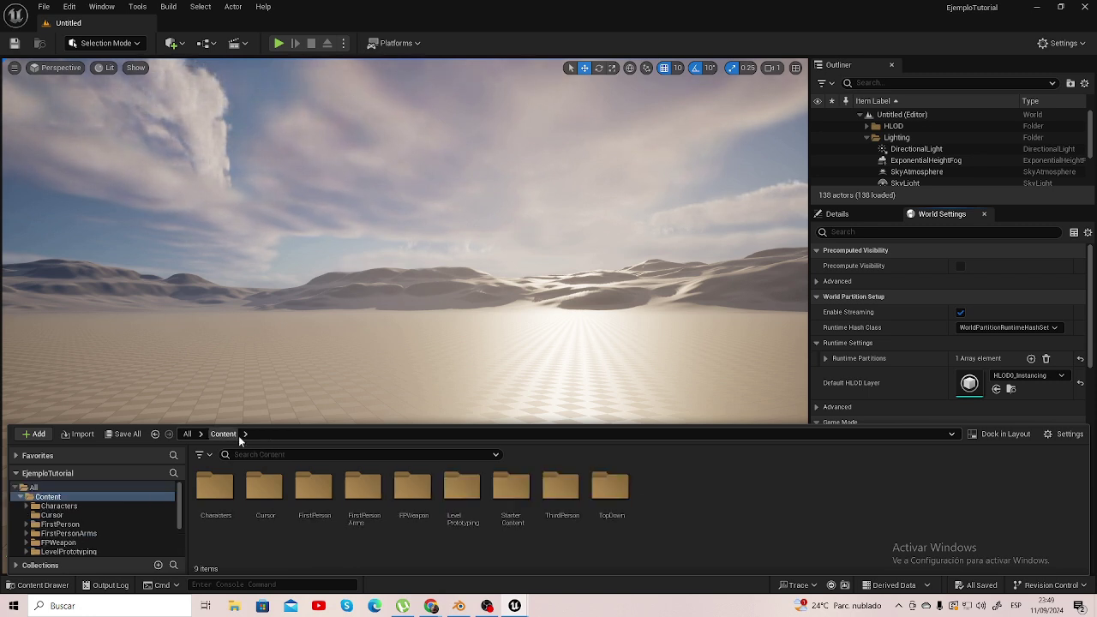
double_click(311, 487)
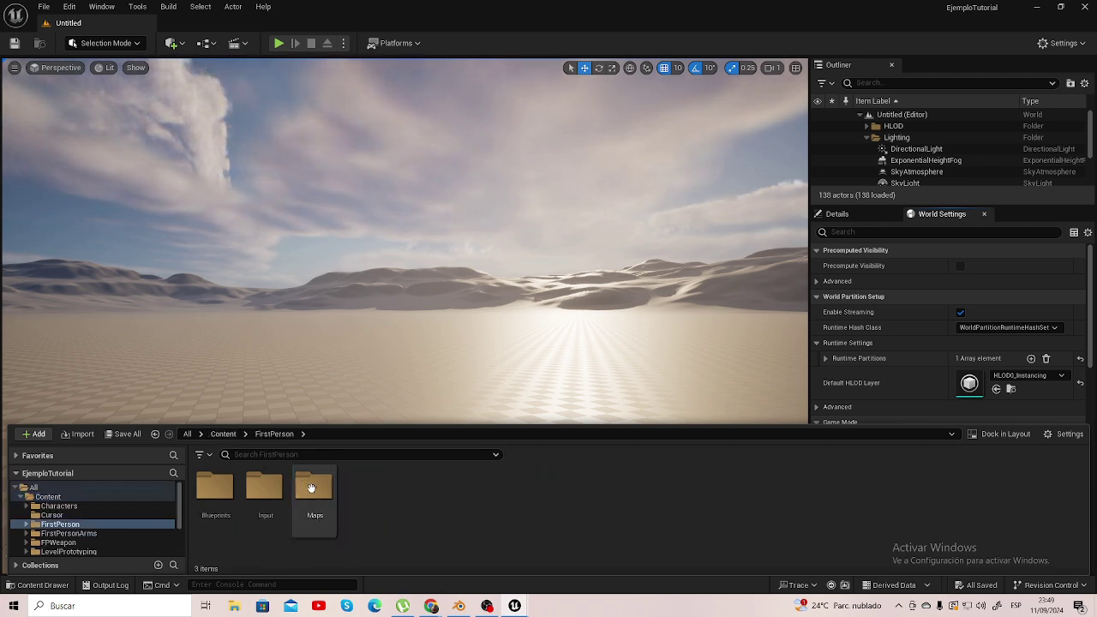
left_click(222, 501)
double_click(221, 501)
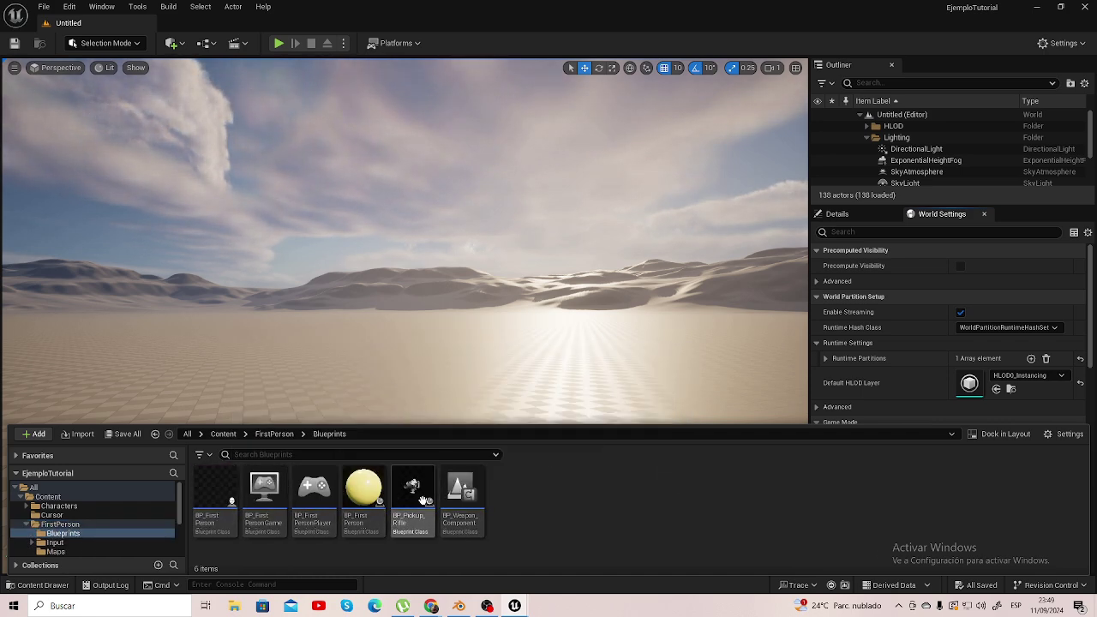
left_click(274, 433)
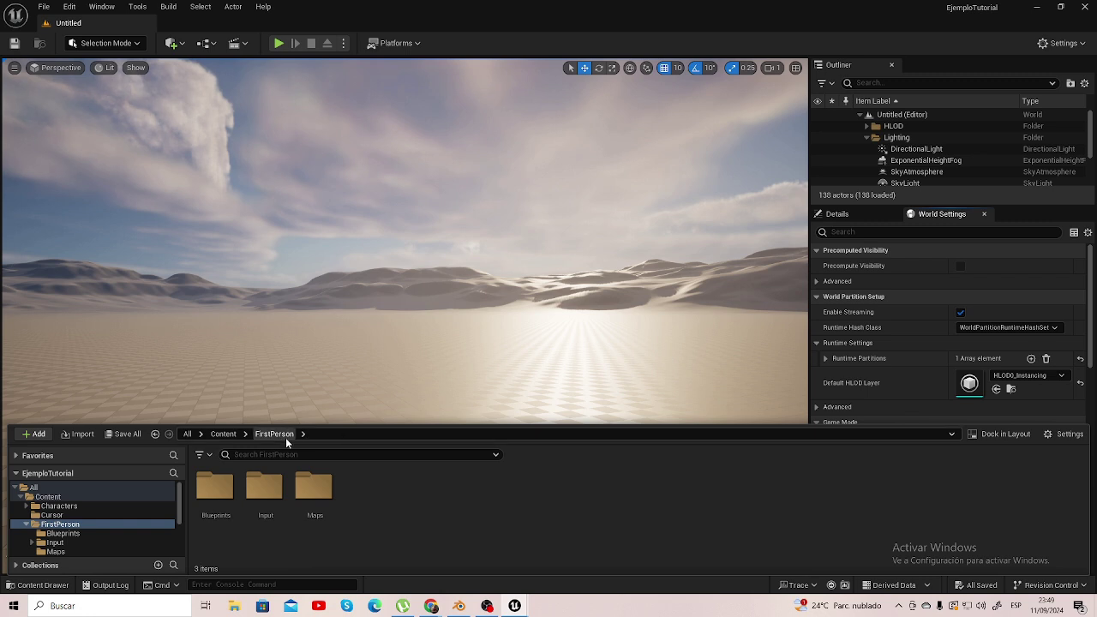
left_click(222, 434)
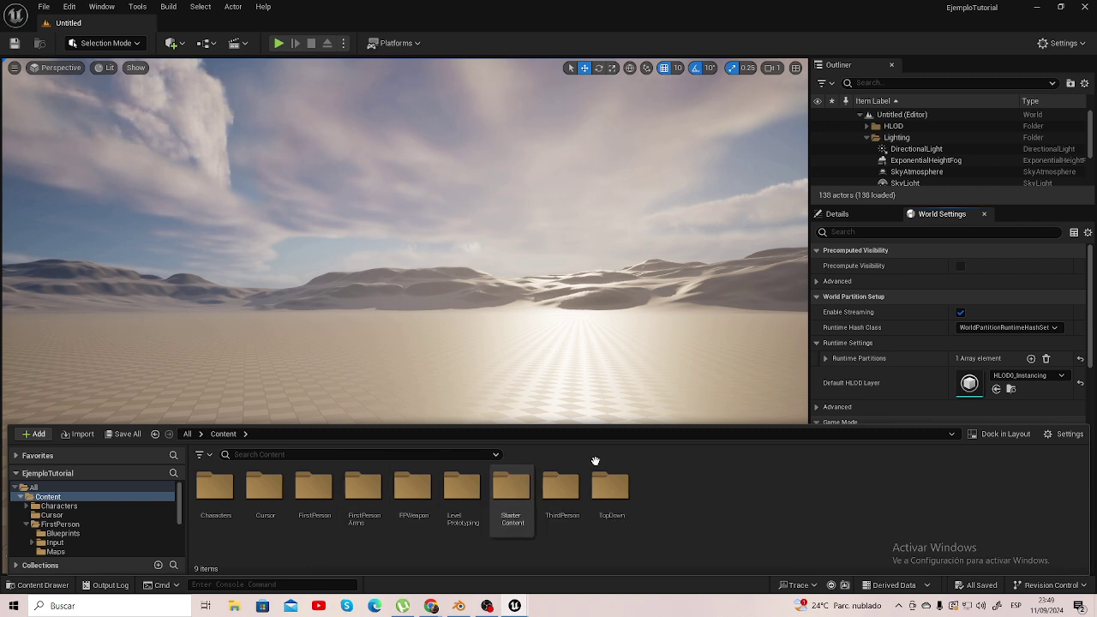
Set World Settings' GameMode Override to BP_TopDownGameMode and expand Selected GameMode
scroll(861, 381, "down", 3)
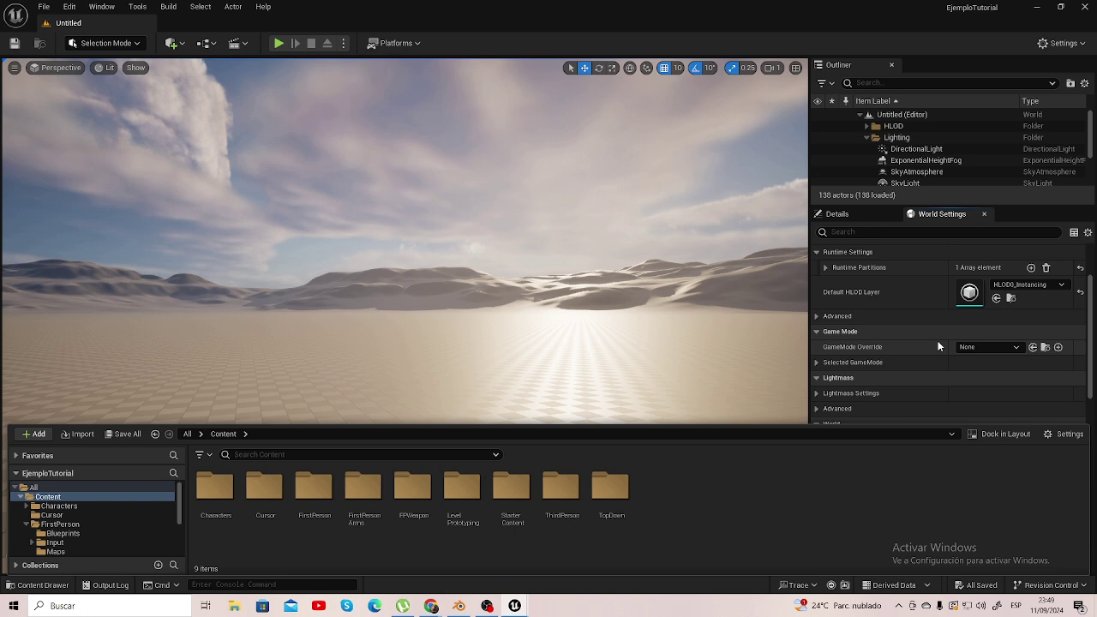
scroll(941, 343, "down", 1)
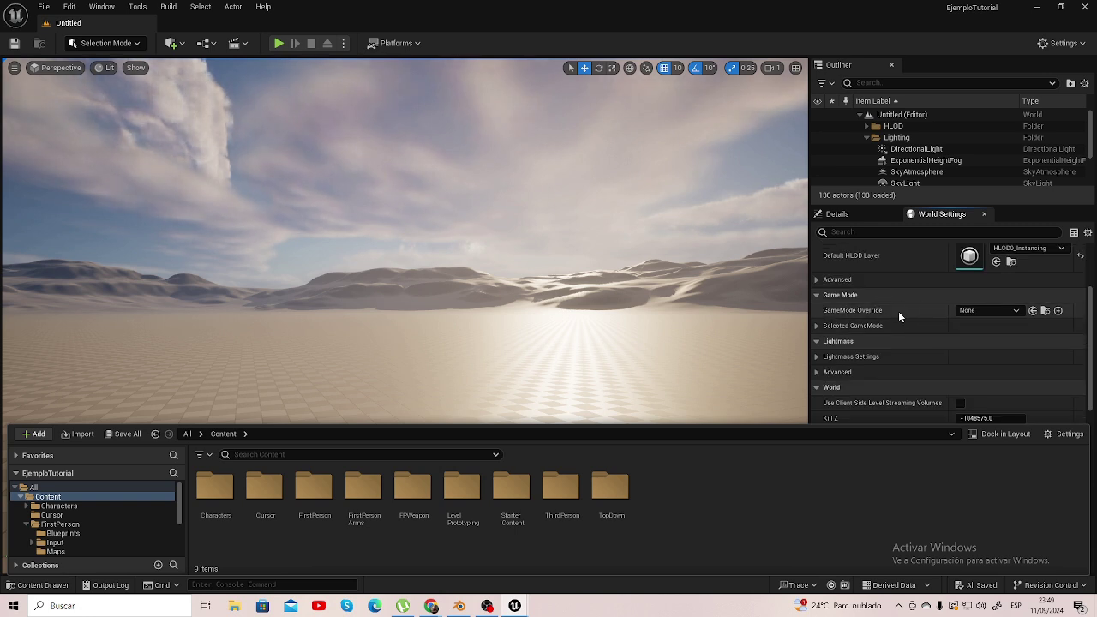
left_click(771, 411)
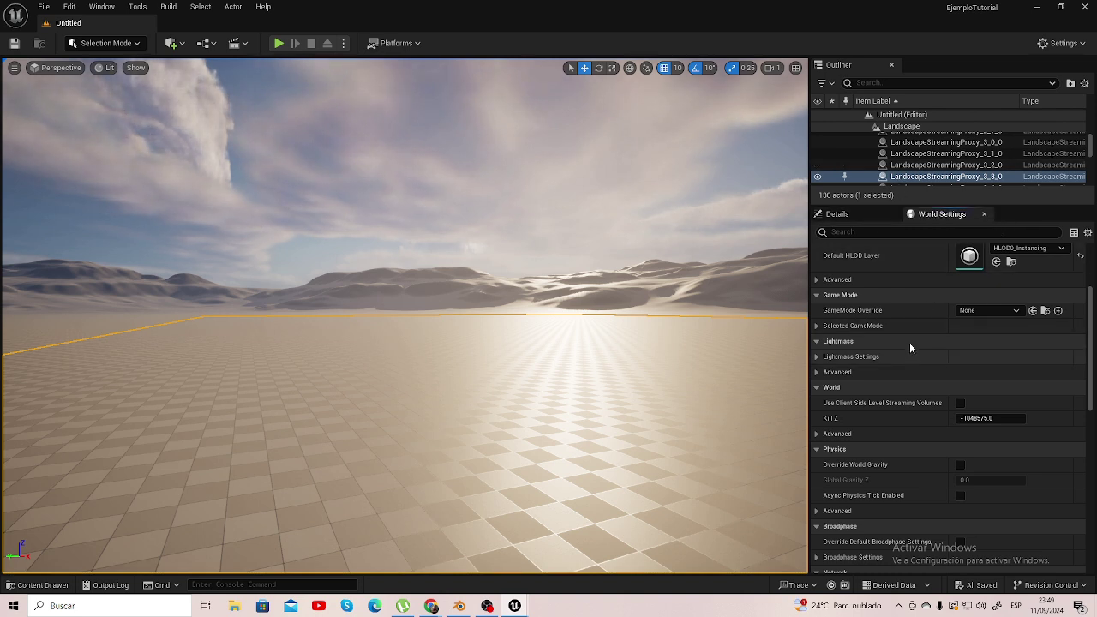
left_click(1008, 310)
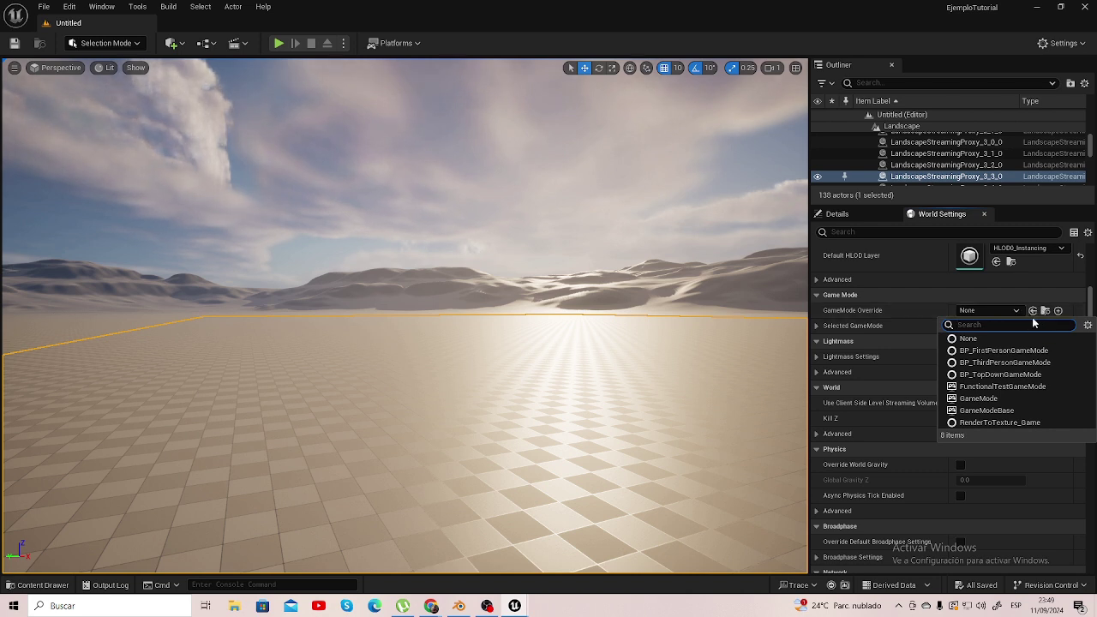
left_click(1006, 309)
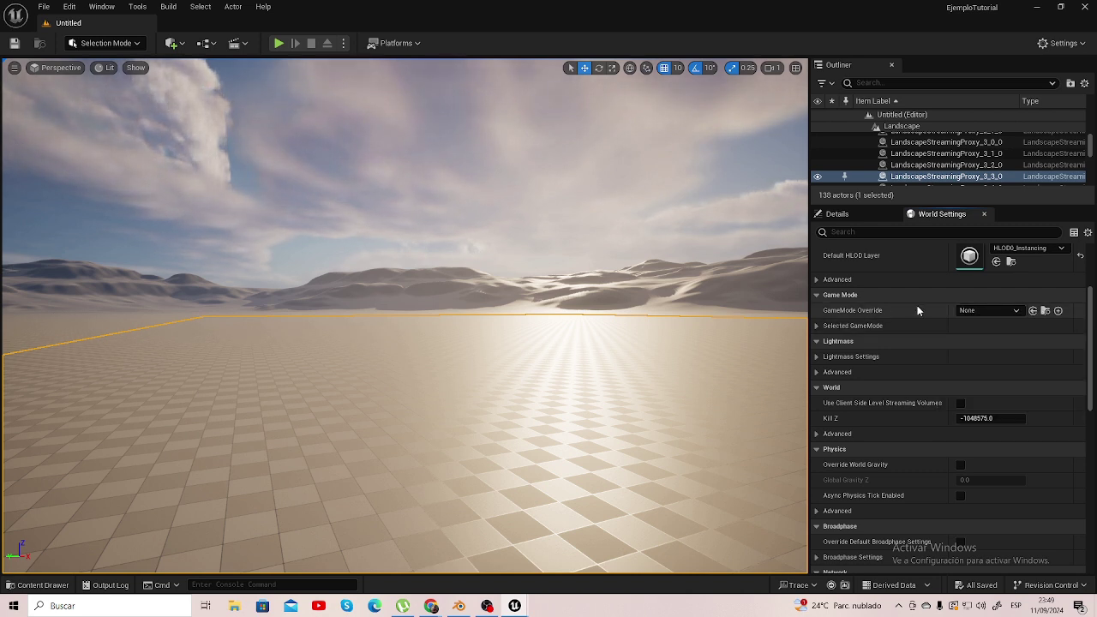
left_click(994, 310)
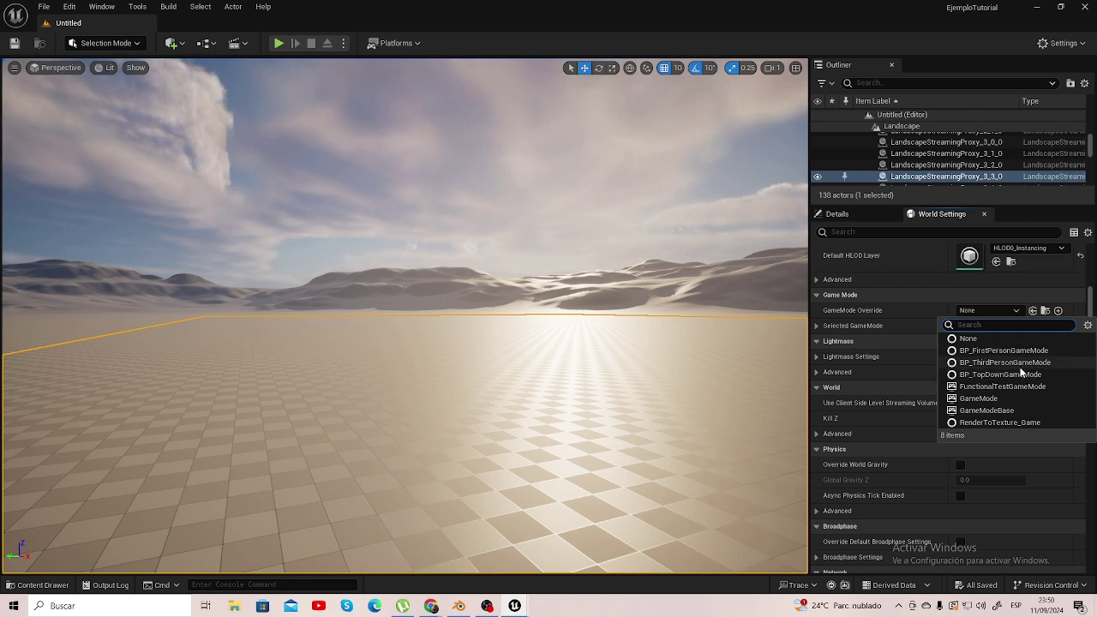
left_click(1020, 375)
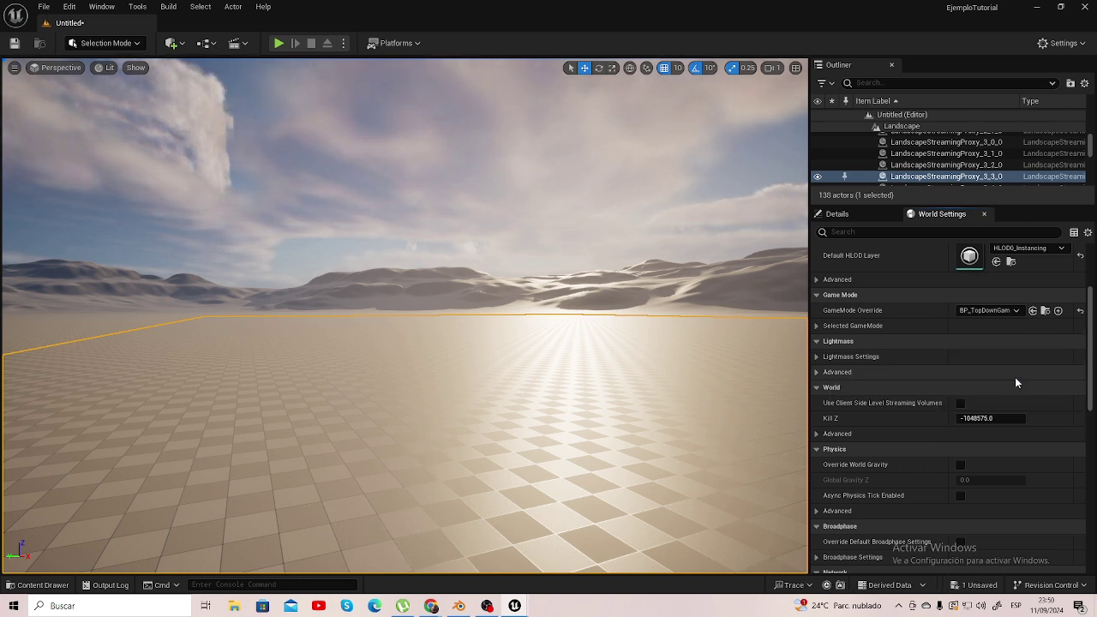
left_click(817, 325)
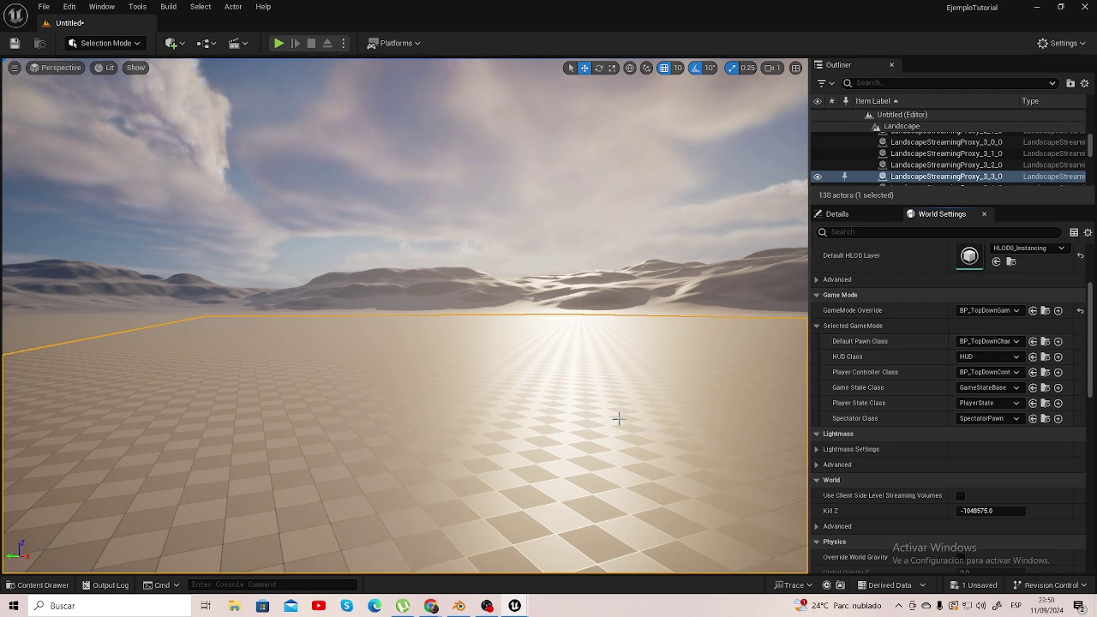
Drag BP_TopDownCharacter from TopDown > Blueprints onto the middle of the level floor
left_click(31, 585)
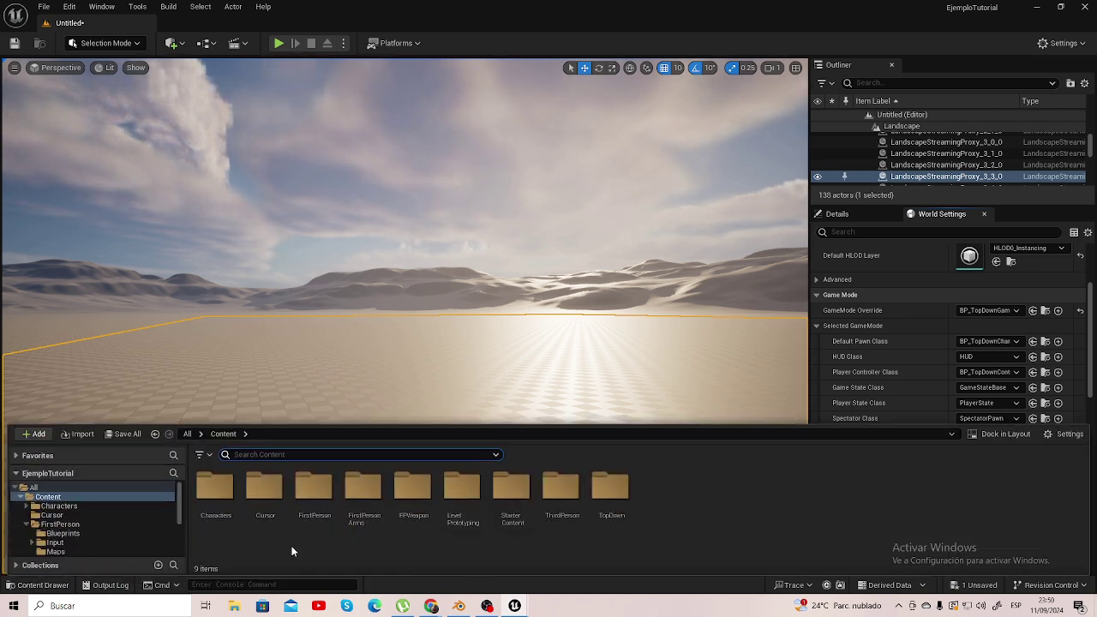
double_click(609, 496)
double_click(214, 489)
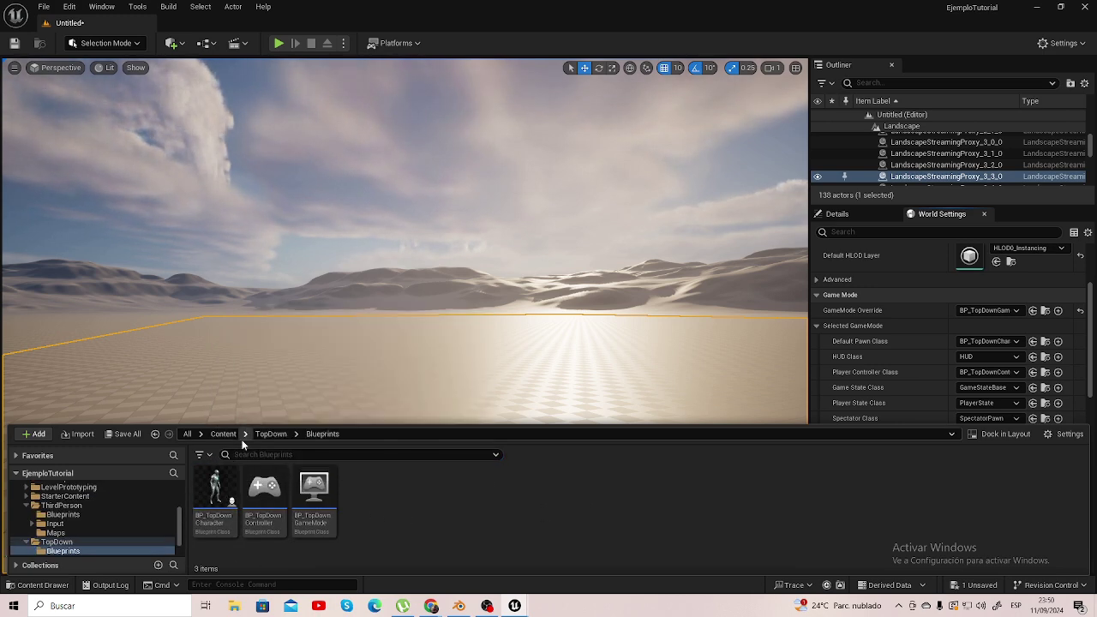
left_click(214, 488)
mouse_move(214, 488)
left_mouse_down()
mouse_move(414, 414)
mouse_move(415, 401)
left_mouse_up()
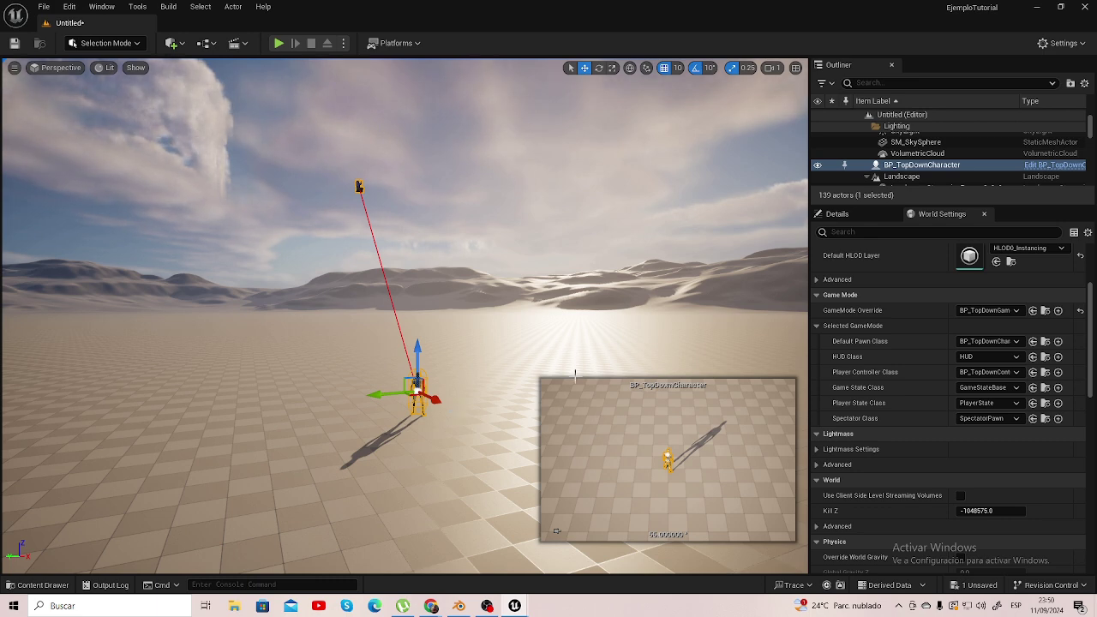
Play the level, steer the top-down character across the floor, then stop
left_click(278, 43)
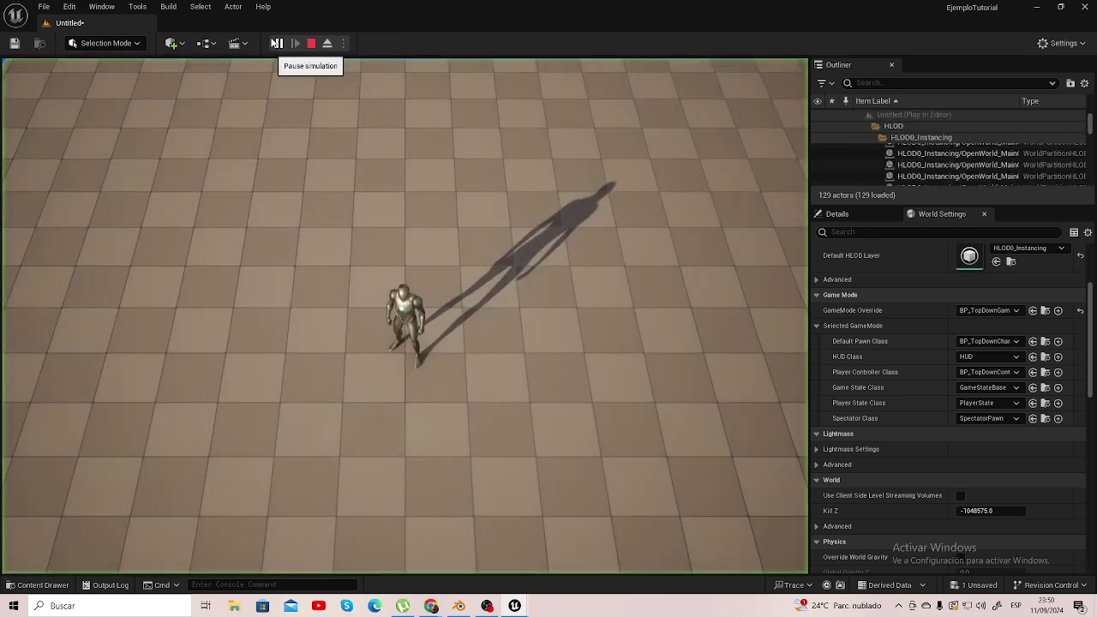
left_click(359, 214)
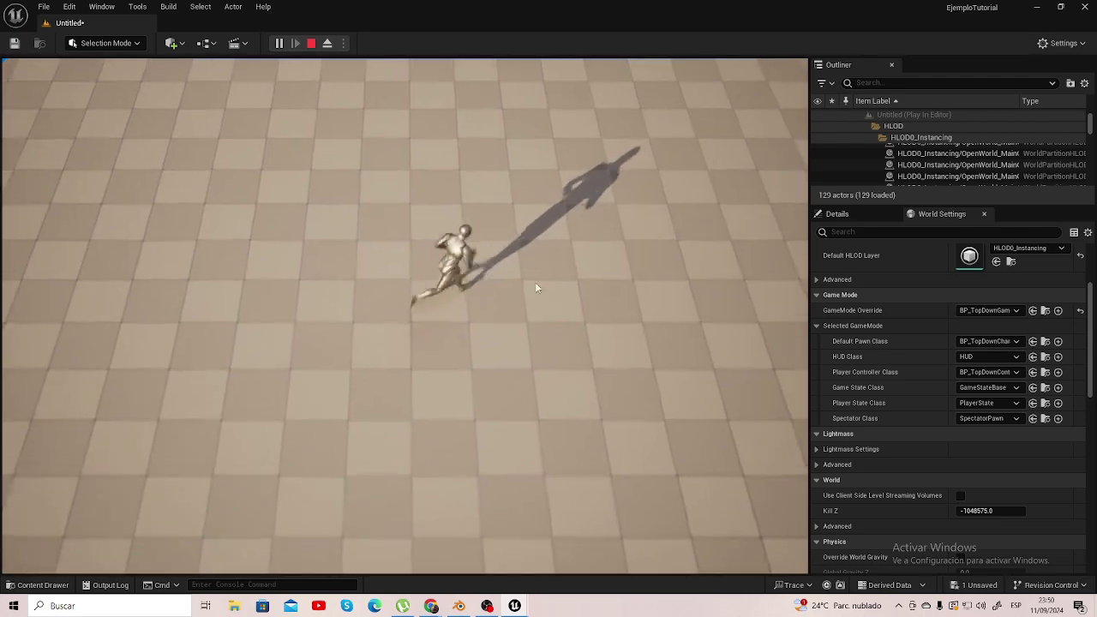
mouse_move(535, 287)
left_mouse_down()
mouse_move(291, 387)
mouse_move(137, 312)
left_mouse_up()
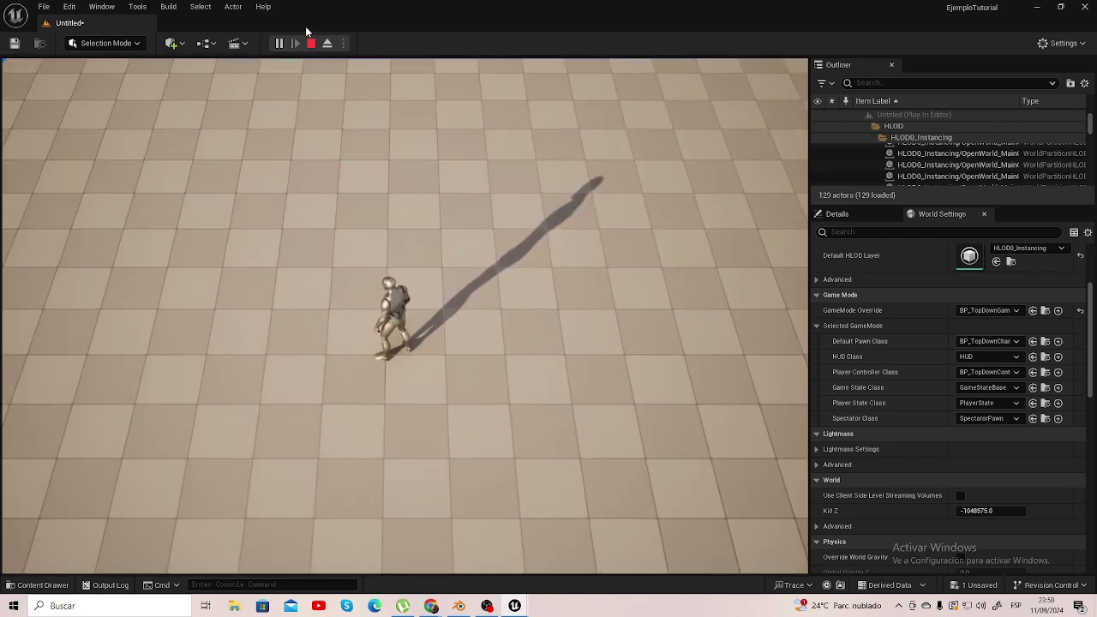
left_click(312, 42)
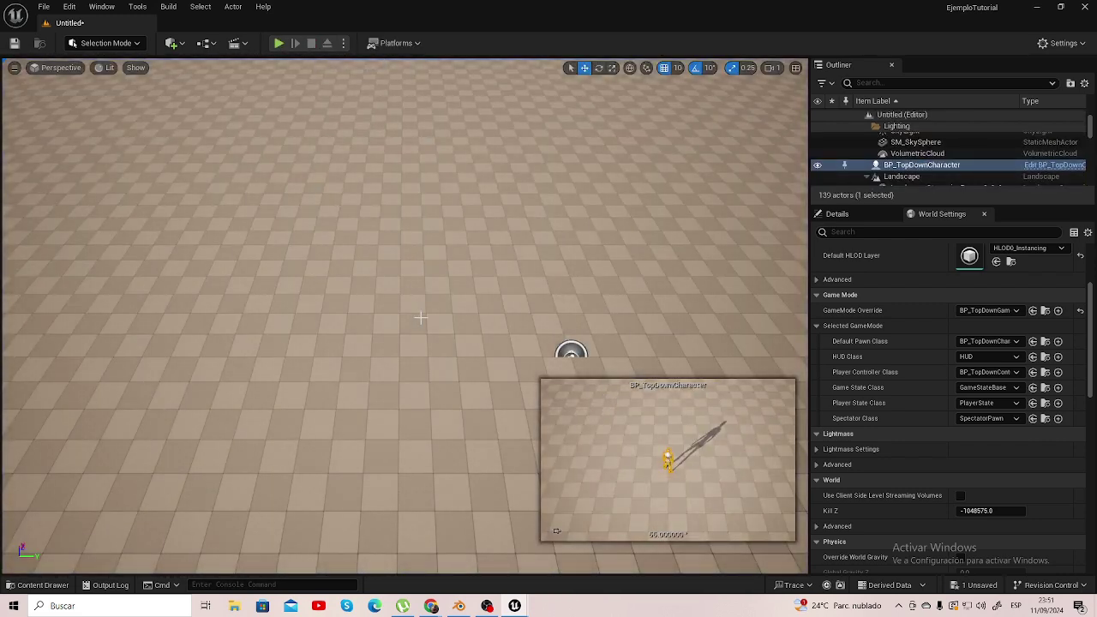
Move the placed BP_TopDownCharacter to a new floor spot and reopen the TopDown Blueprints assets
right_click_drag(435, 349, 479, 343)
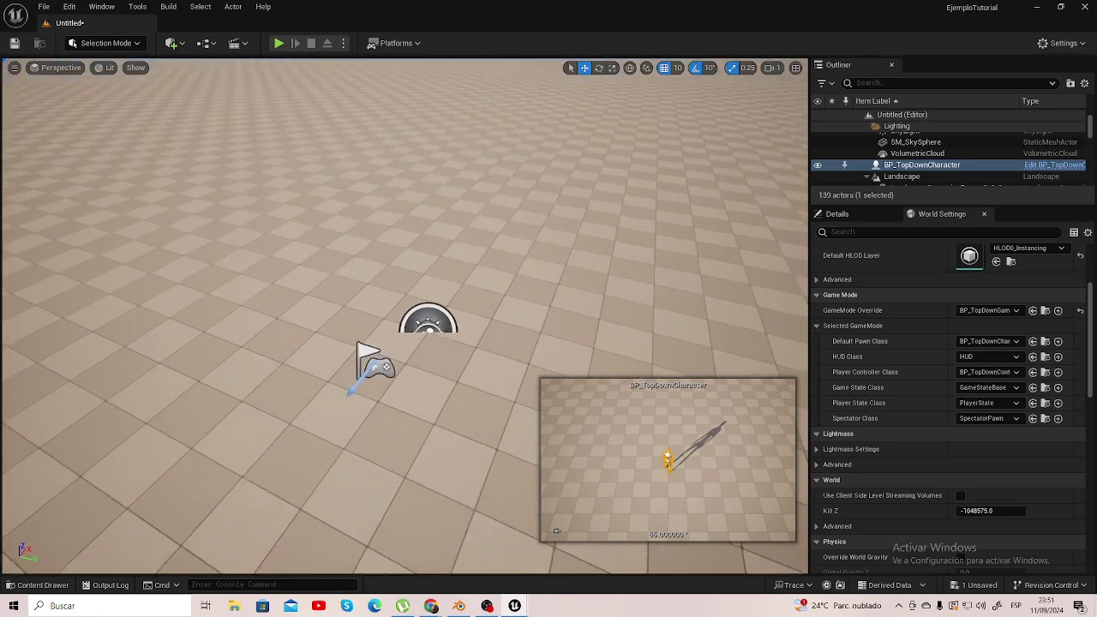
right_click_drag(417, 359, 417, 359)
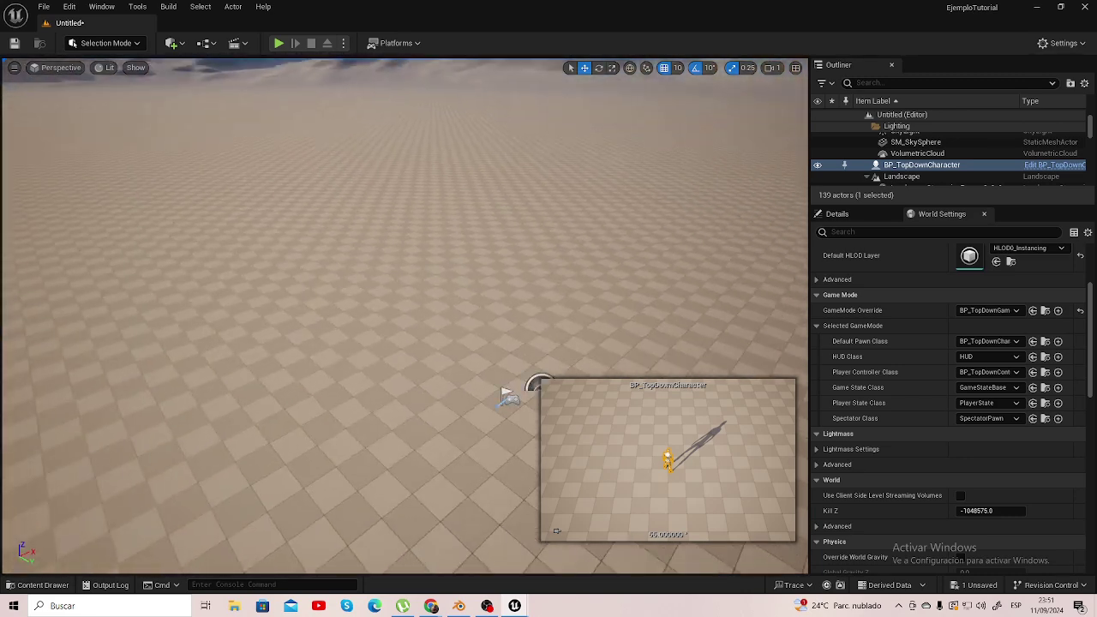
right_click_drag(35, 265, 35, 265)
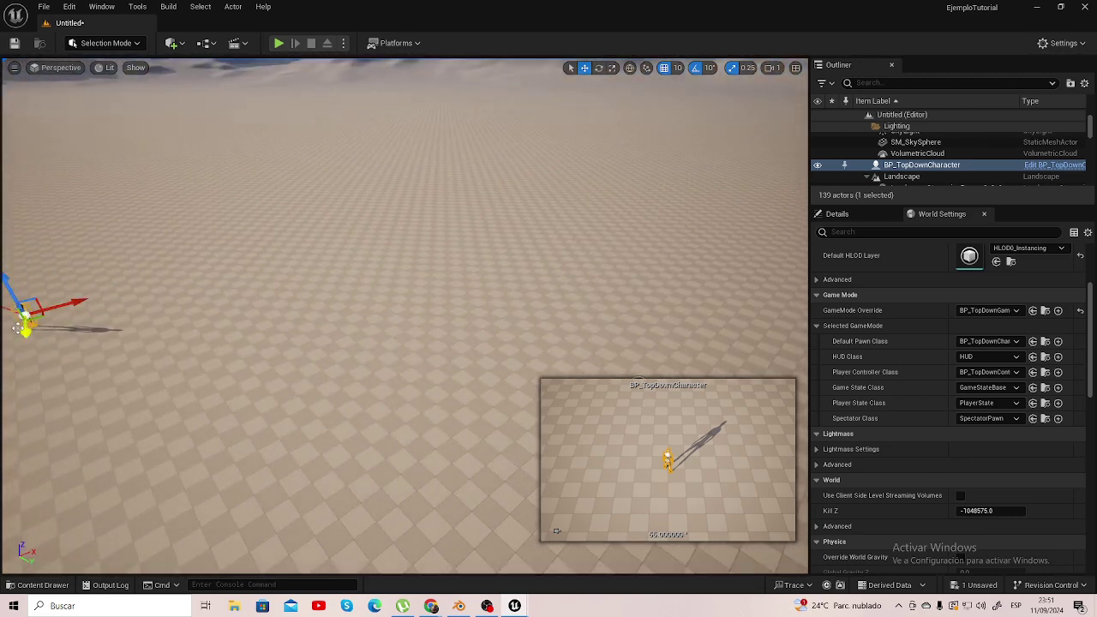
left_click_drag(60, 308, 406, 402)
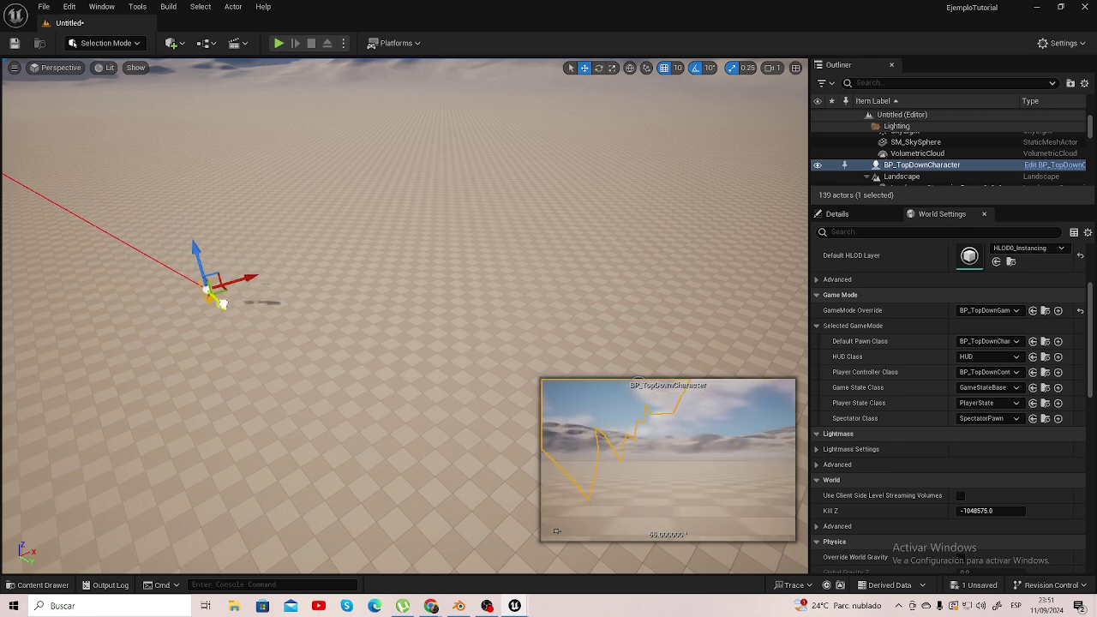
right_click_drag(406, 402, 283, 371)
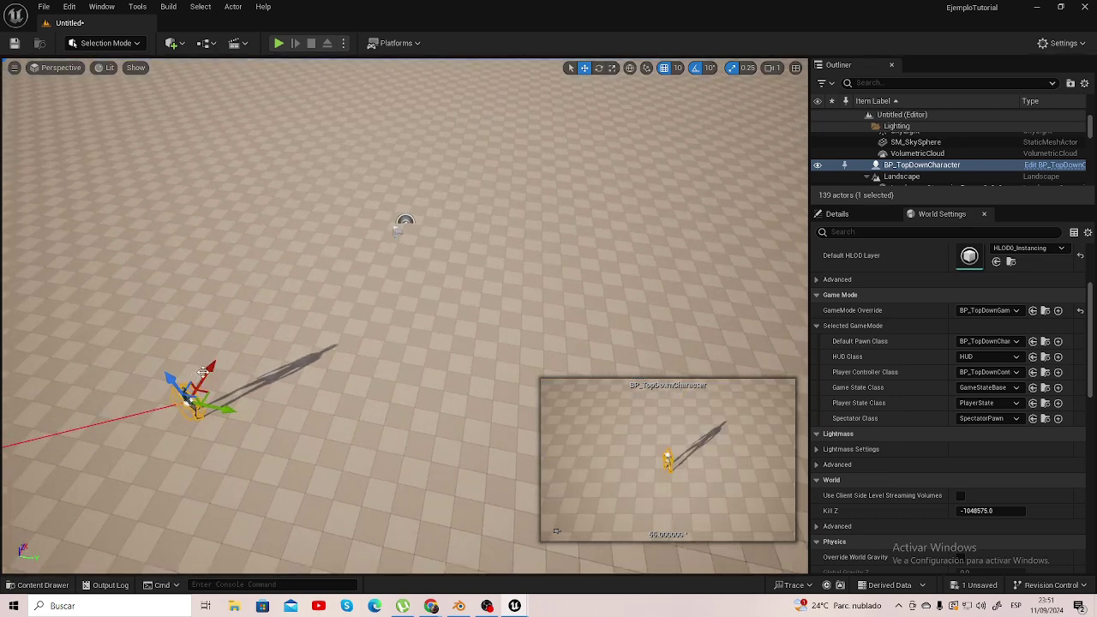
left_click_drag(203, 371, 350, 237)
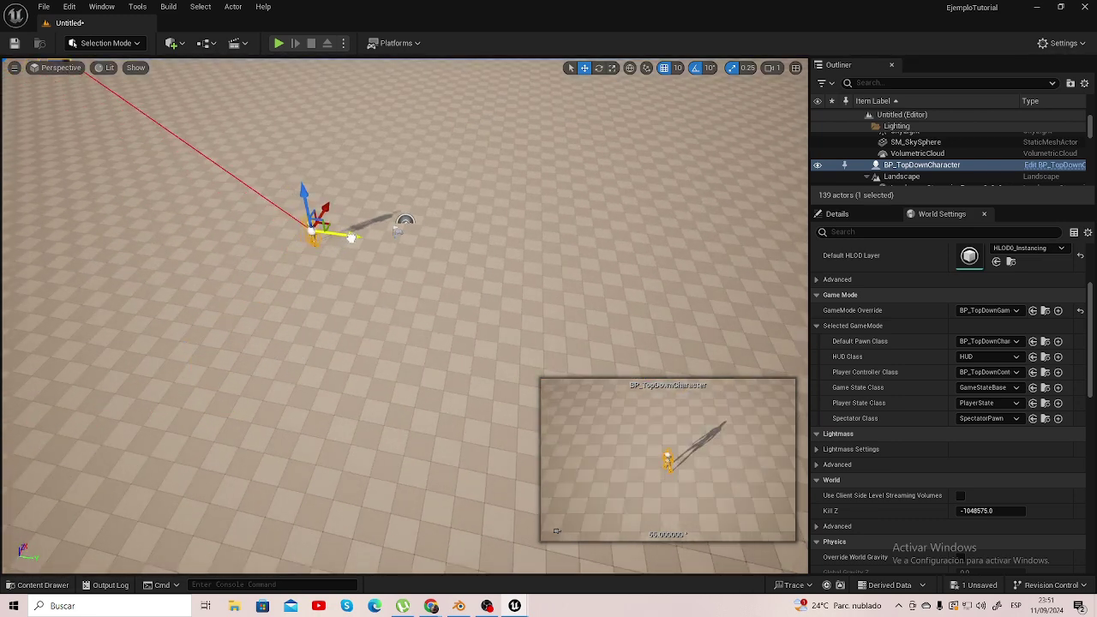
left_click_drag(336, 199, 361, 220)
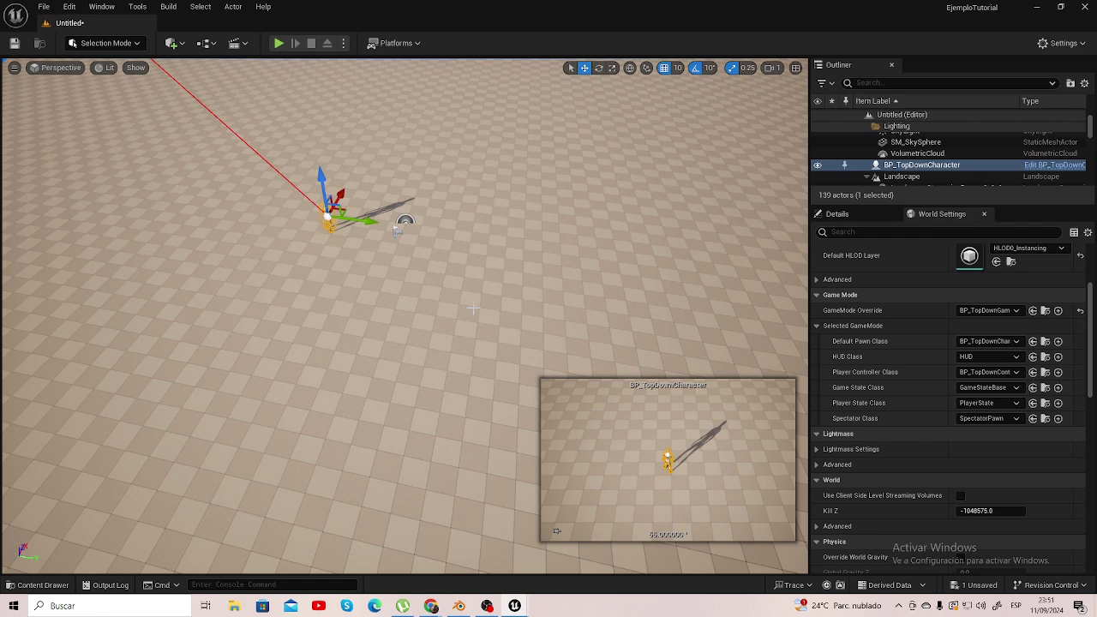
left_click(38, 584)
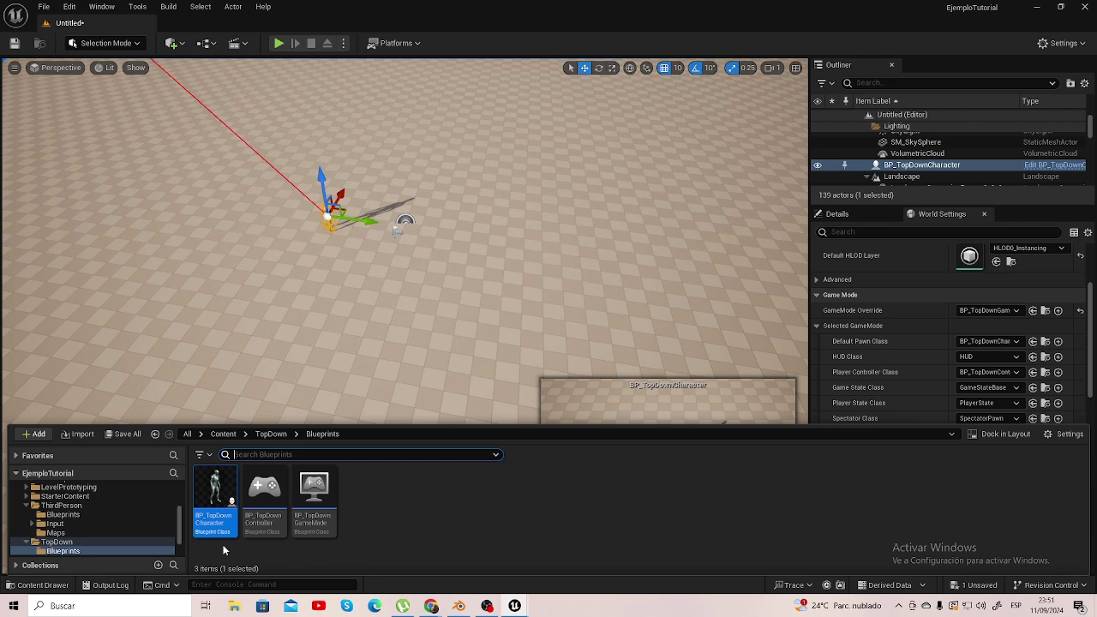
Hide the Content Drawer, play the level, and send the character to two floor spots
left_click(62, 582)
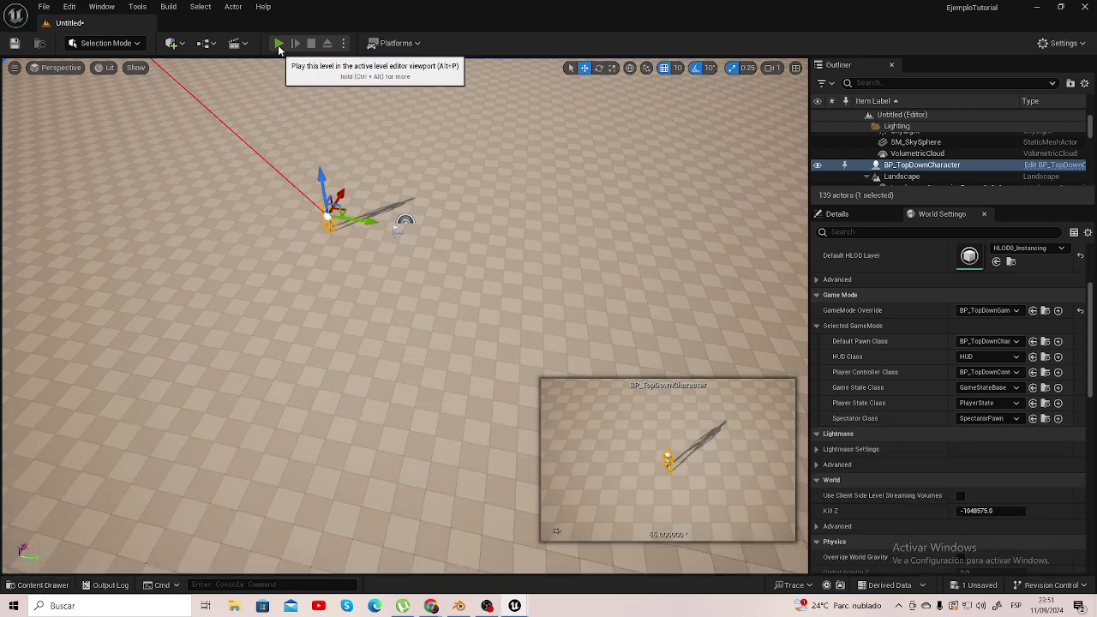
left_click(280, 43)
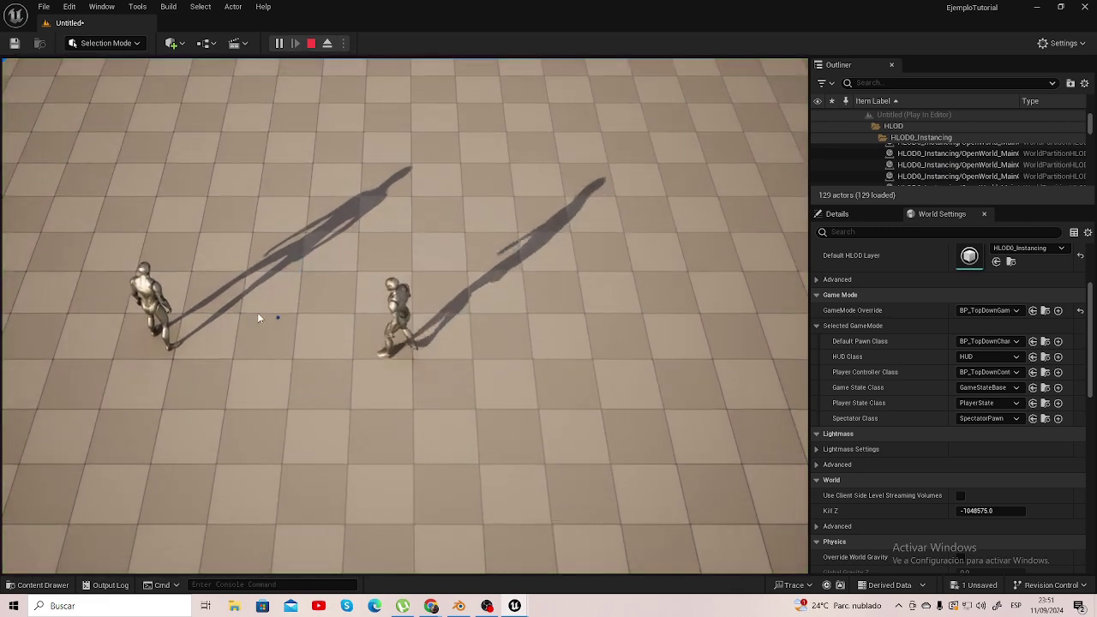
left_click(266, 312)
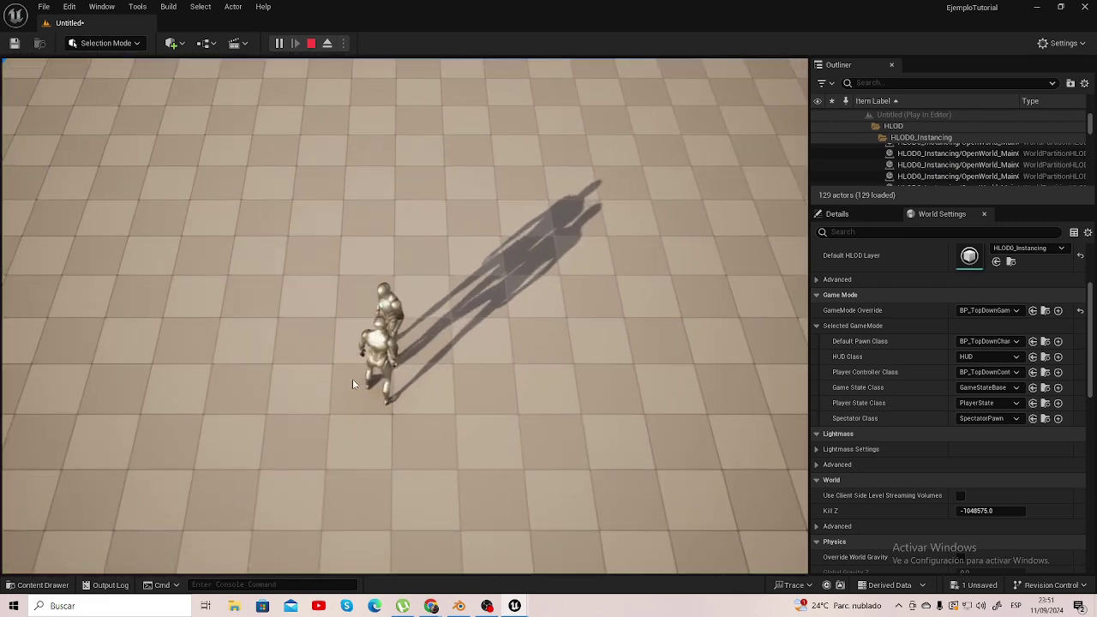
left_click(351, 373)
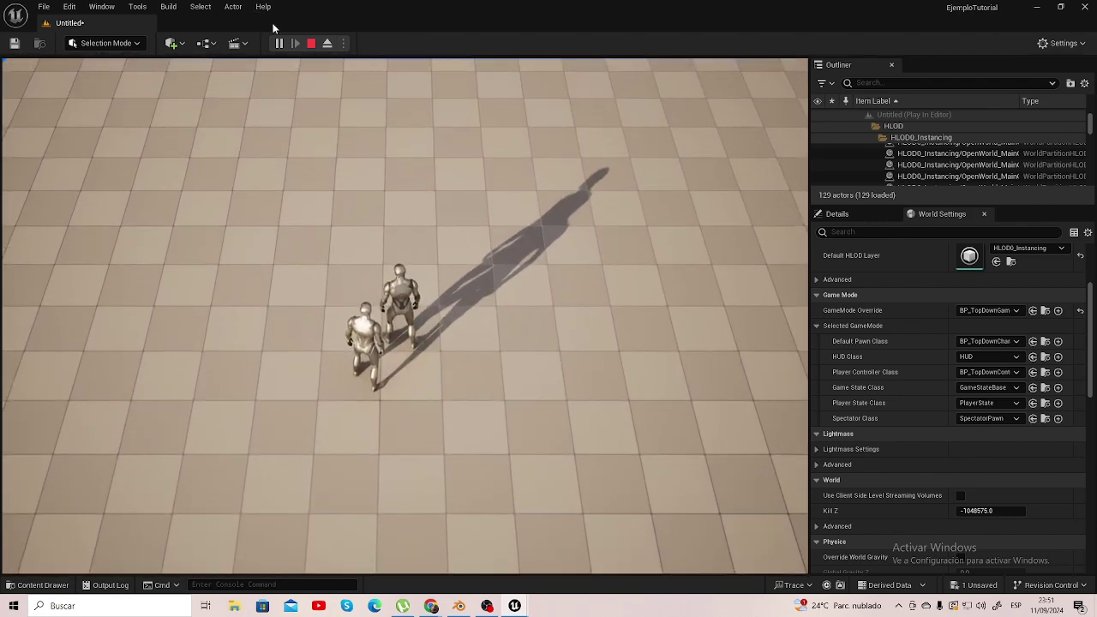
Stop the play session and pick BP_TopDownCharacter in the TopDown Blueprints folder
left_click(312, 44)
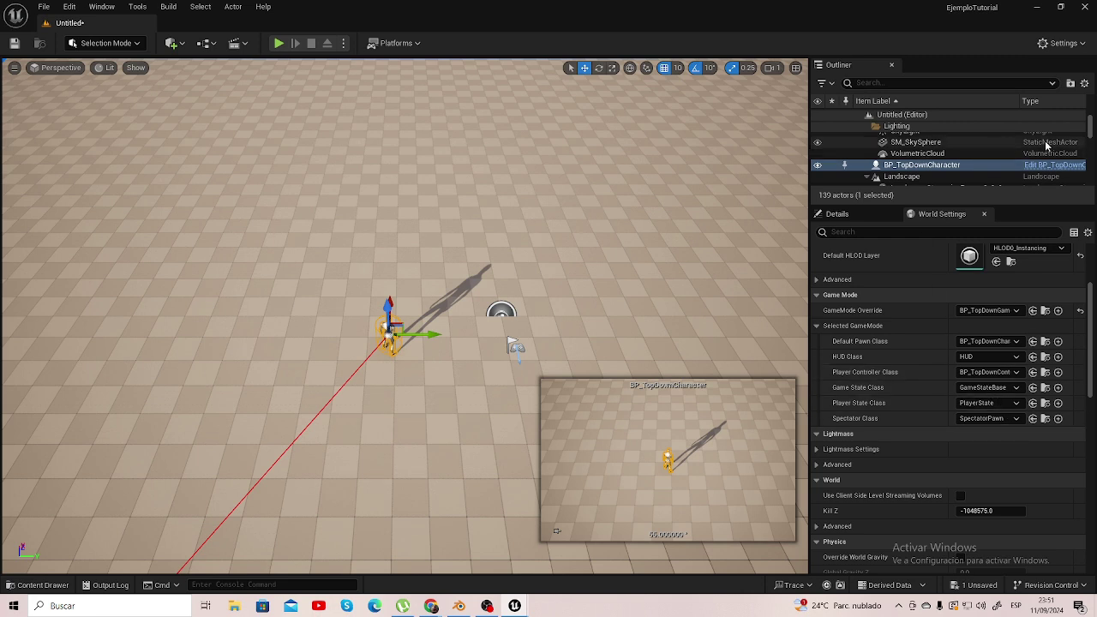
left_click_drag(1090, 131, 1085, 176)
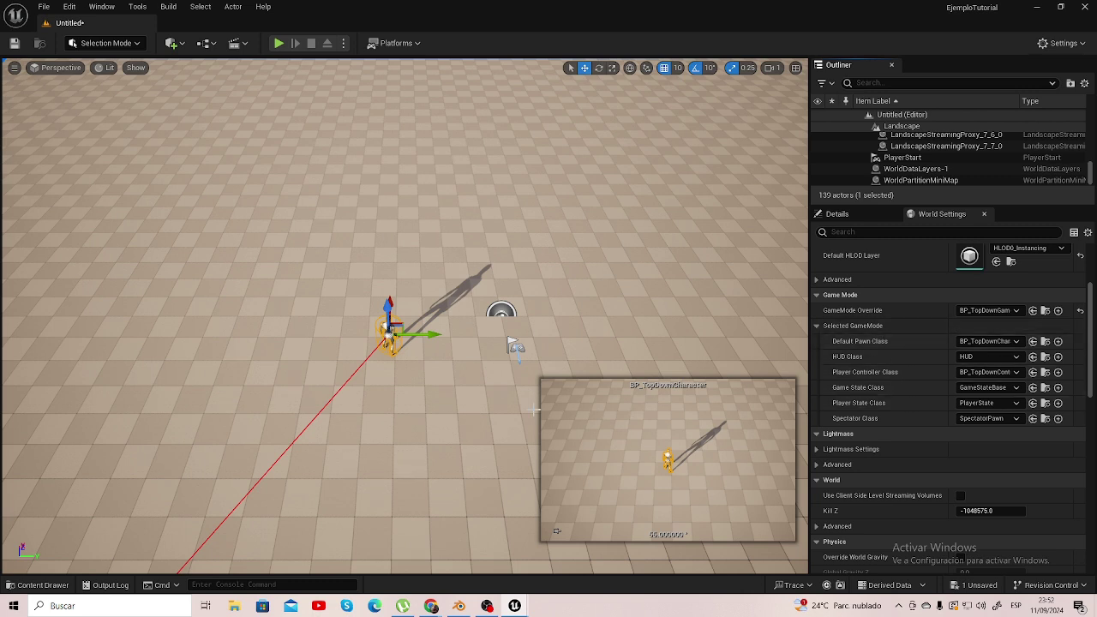
left_click(43, 585)
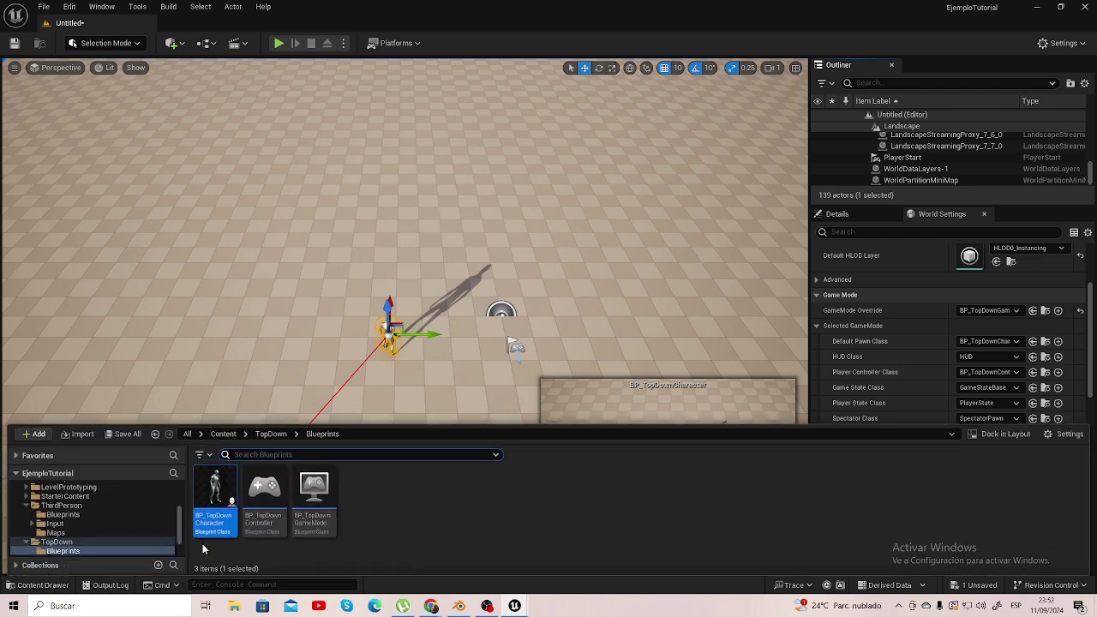
left_click(226, 497)
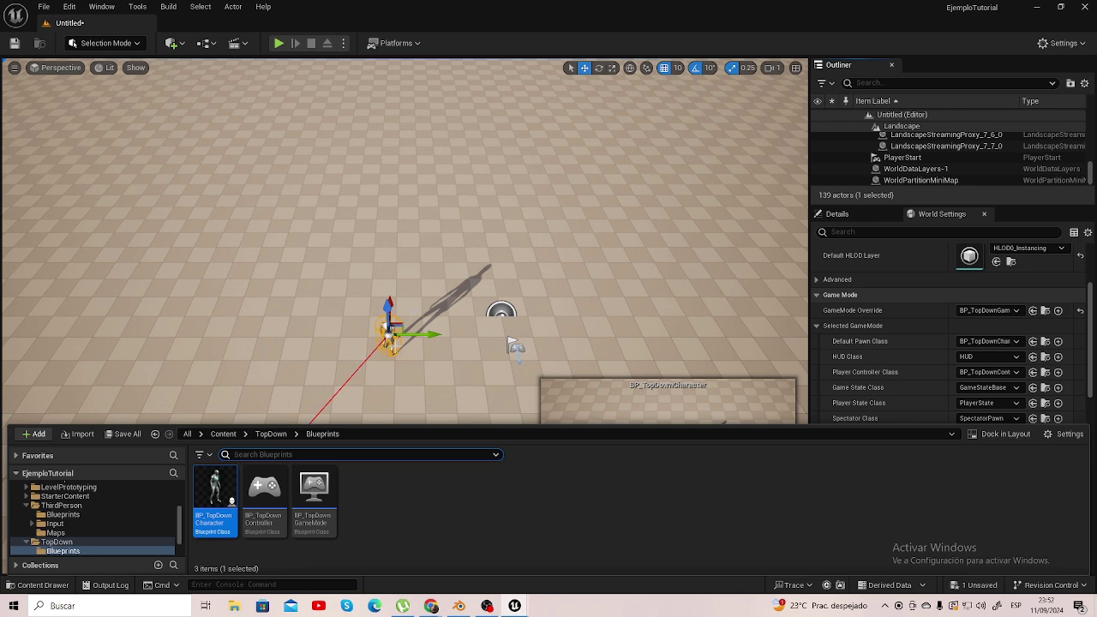
Filter the Outliner with 'bp_' and select the placed BP_TopDownCharacter actor
left_click(905, 82)
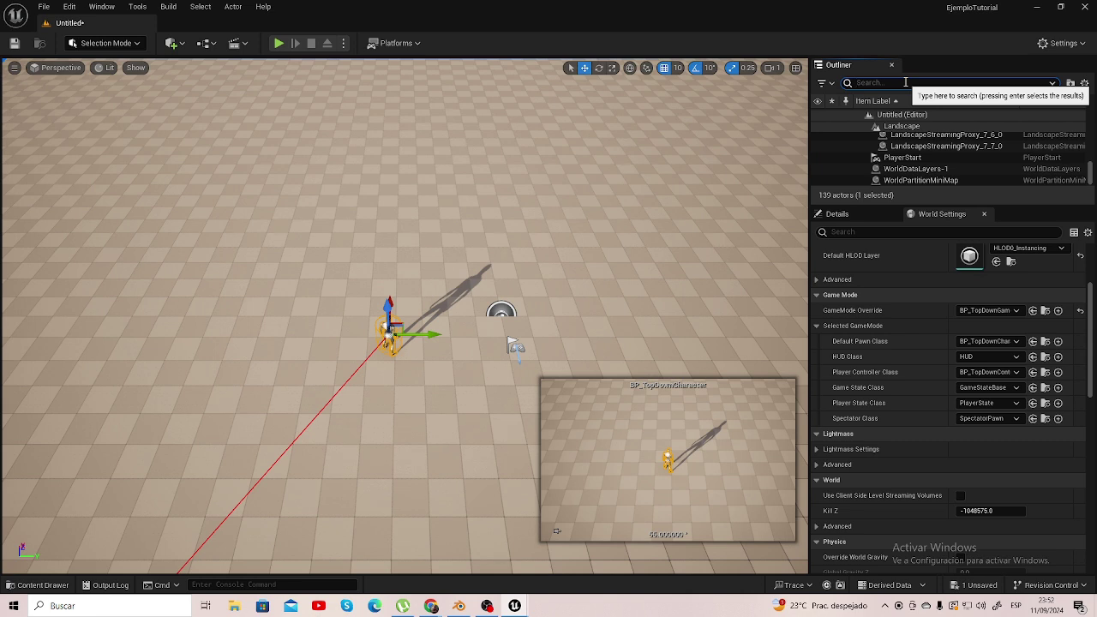
type("bp_")
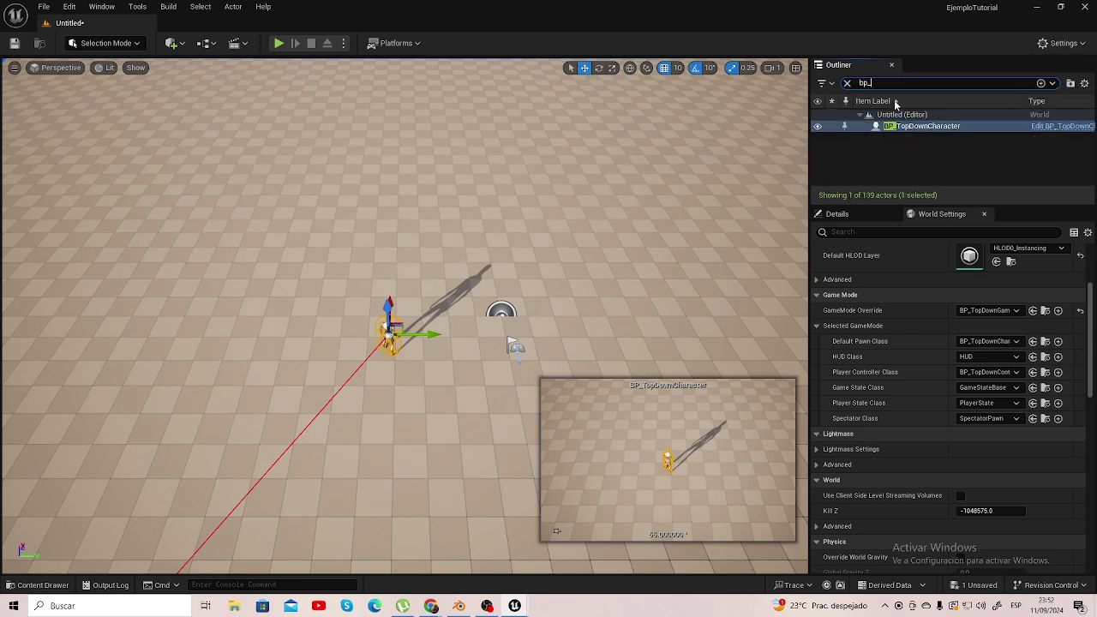
left_click(925, 129)
left_click(921, 129, "ctrl")
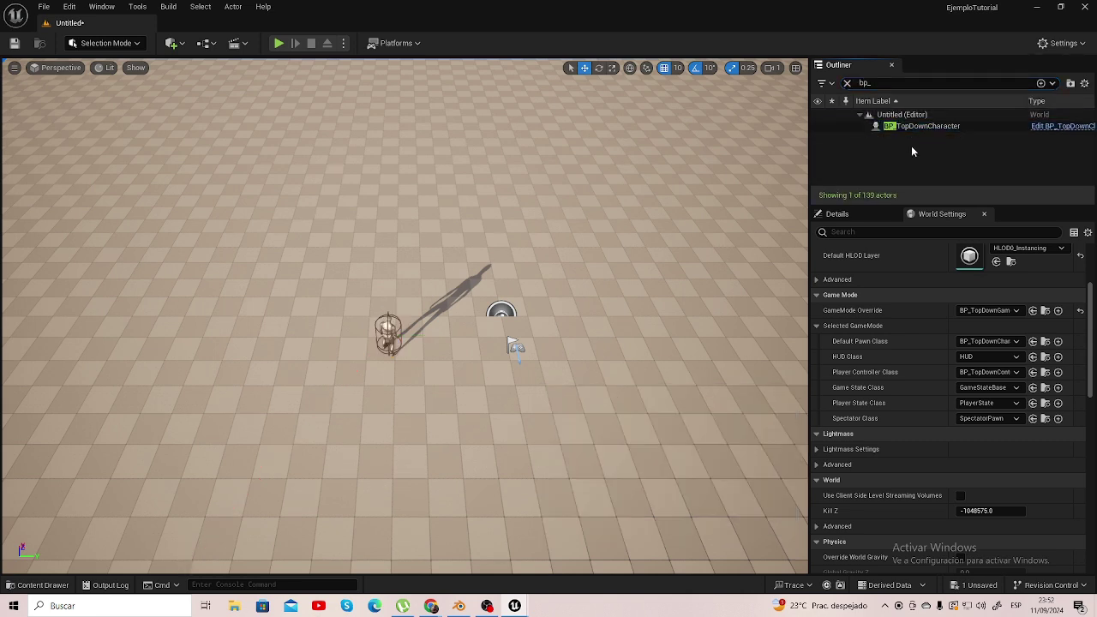
left_click(912, 129)
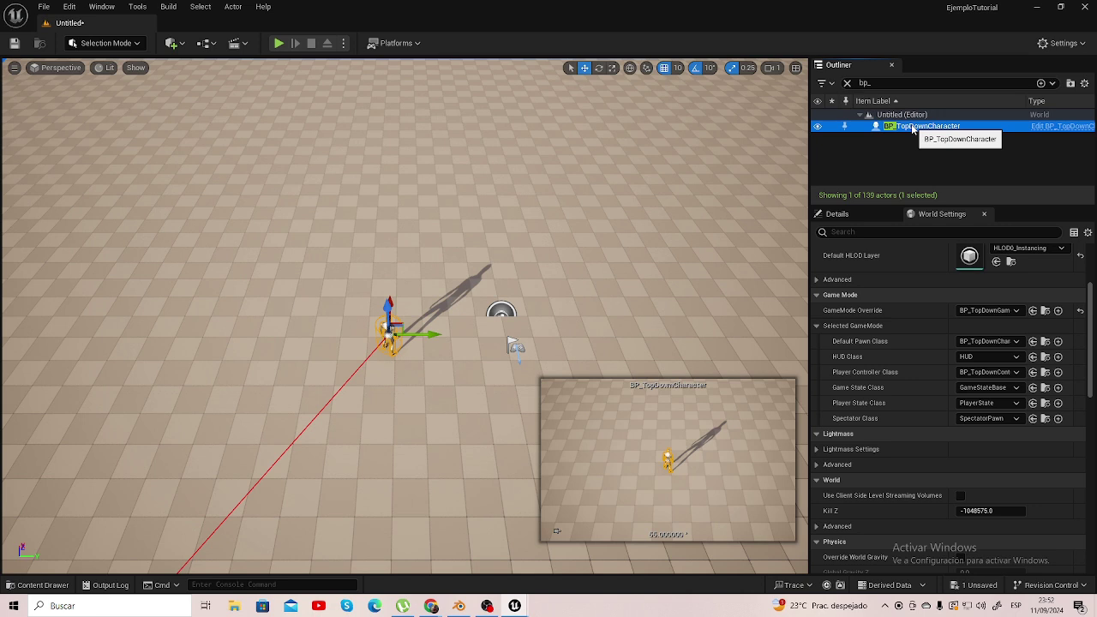
Delete the placed top-down character and clear the 'bp_' Outliner filter
key("Delete")
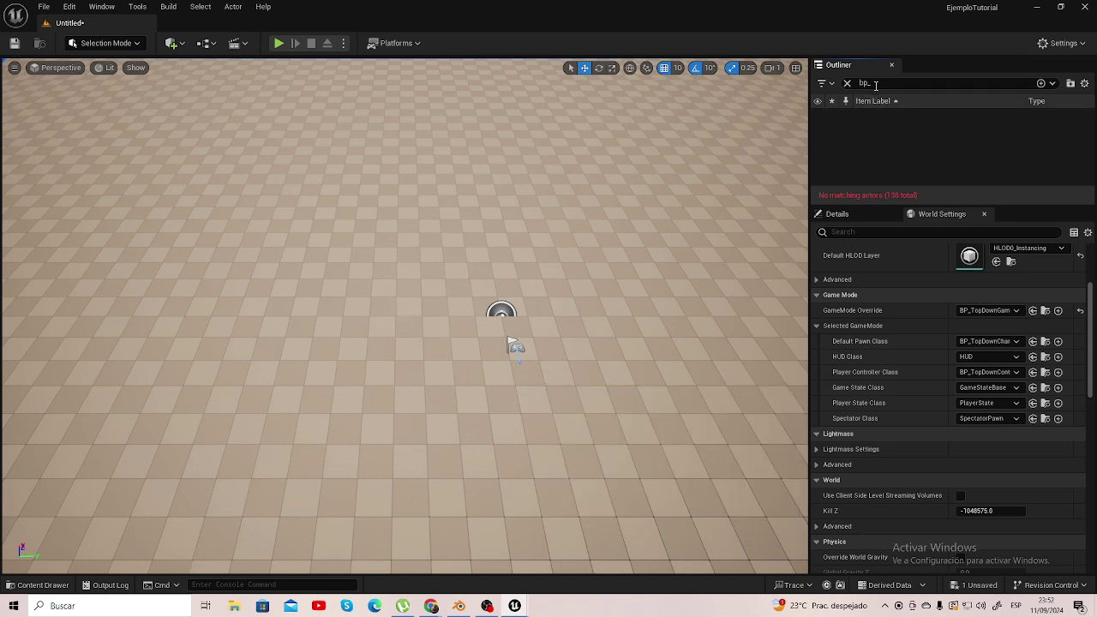
key("BackSpace")
key("BackSpace")
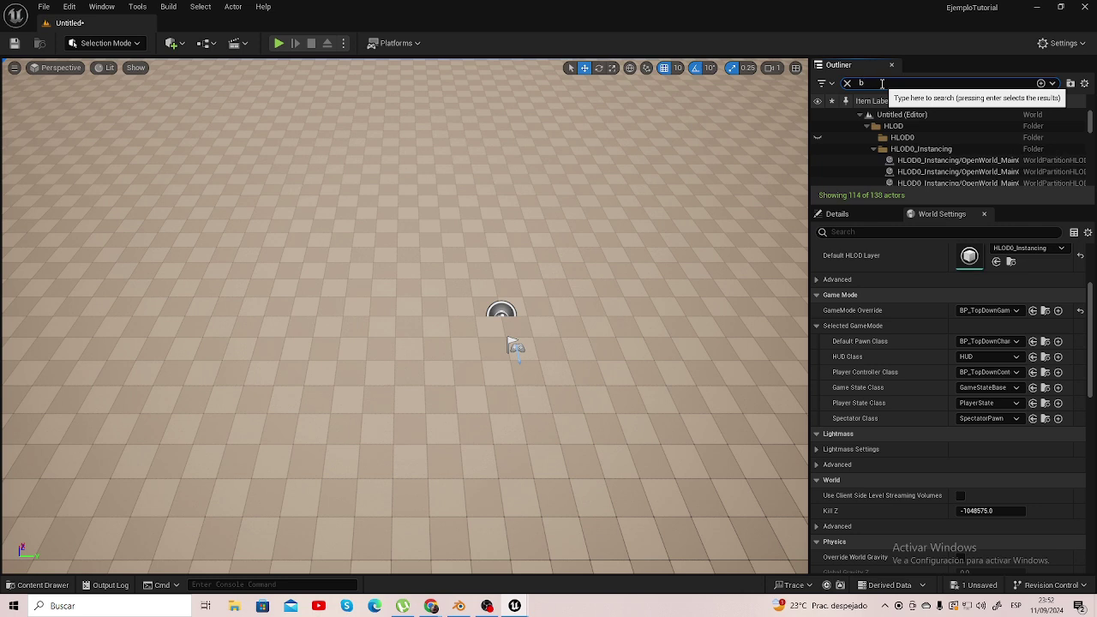
key("BackSpace")
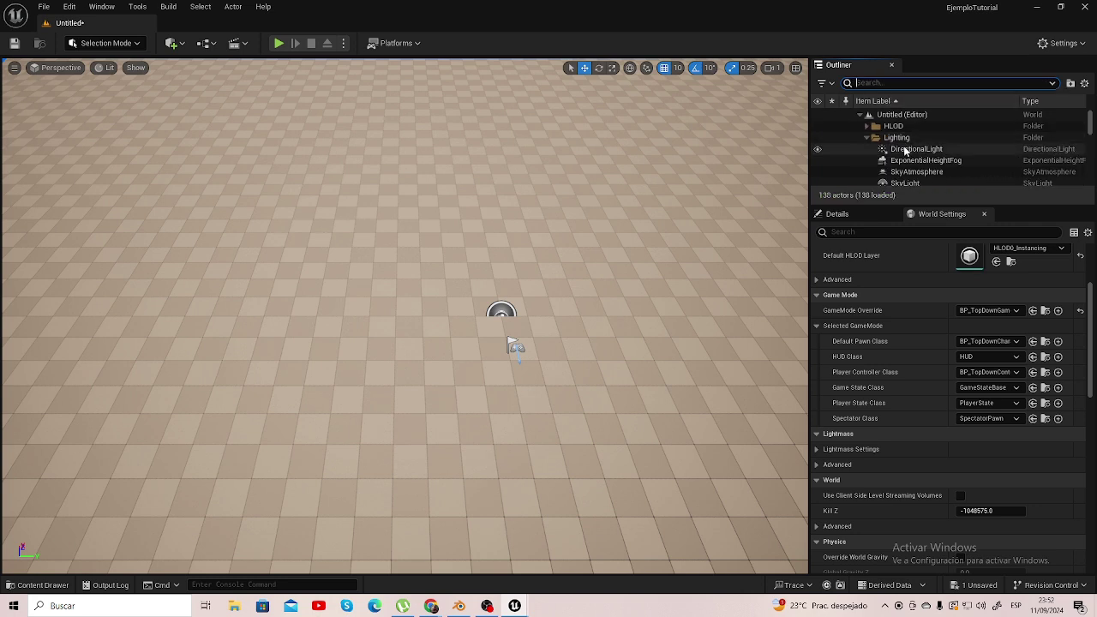
scroll(901, 146, "down", 5)
scroll(904, 160, "up", 4)
scroll(906, 159, "down", 4)
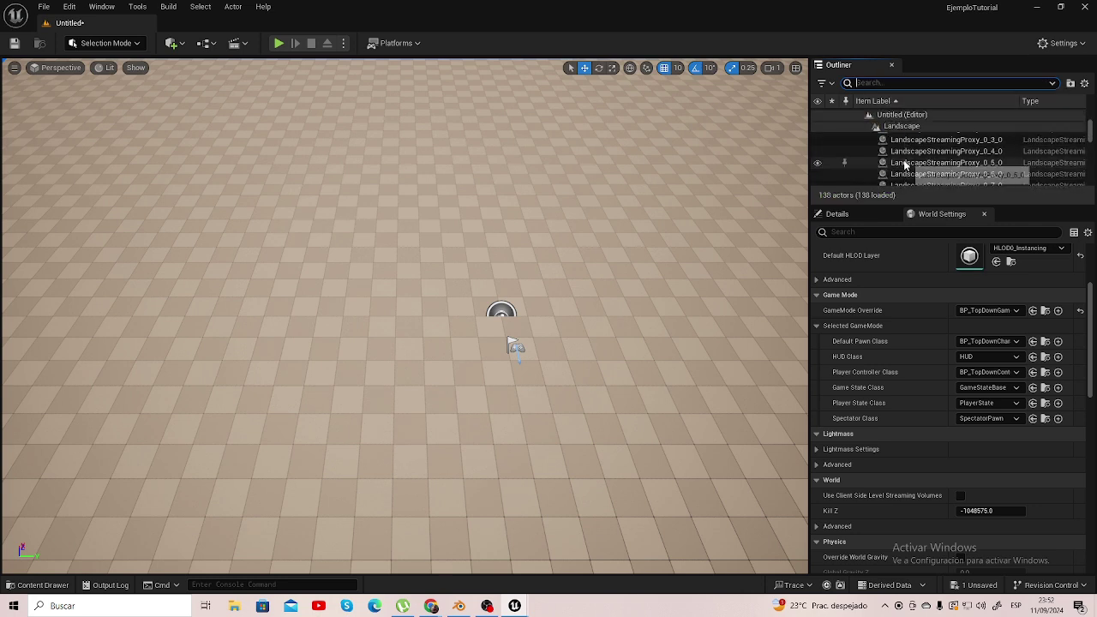
scroll(854, 179, "up", 4)
right_click_drag(470, 288, 488, 286)
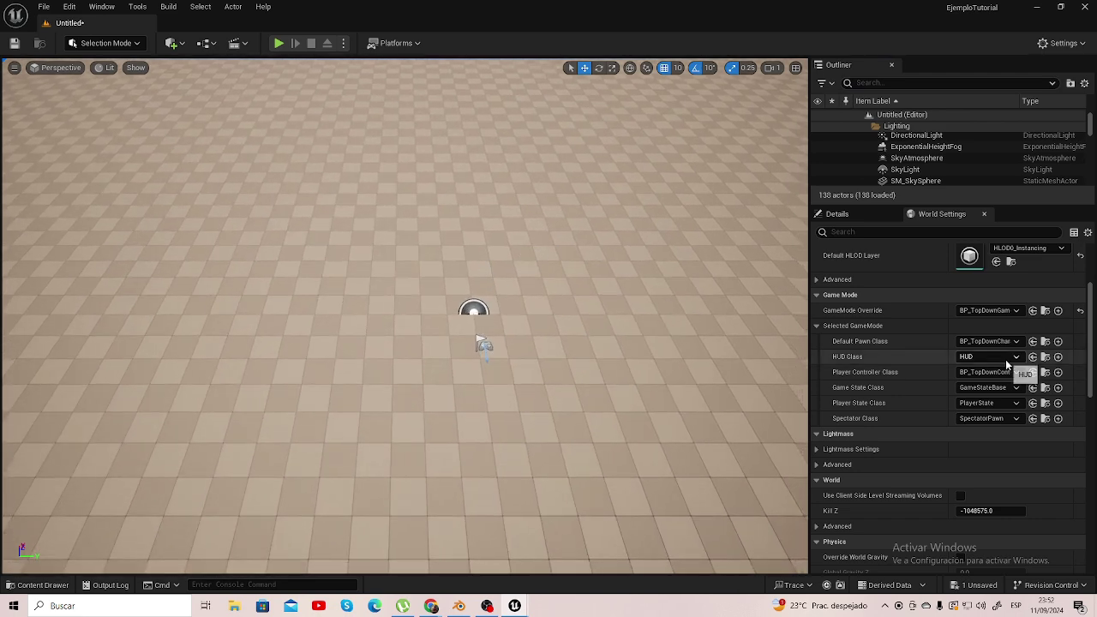
Set GameMode Override to BP_FirstPersonGameMode and play-test the level in first person
left_click(1005, 310)
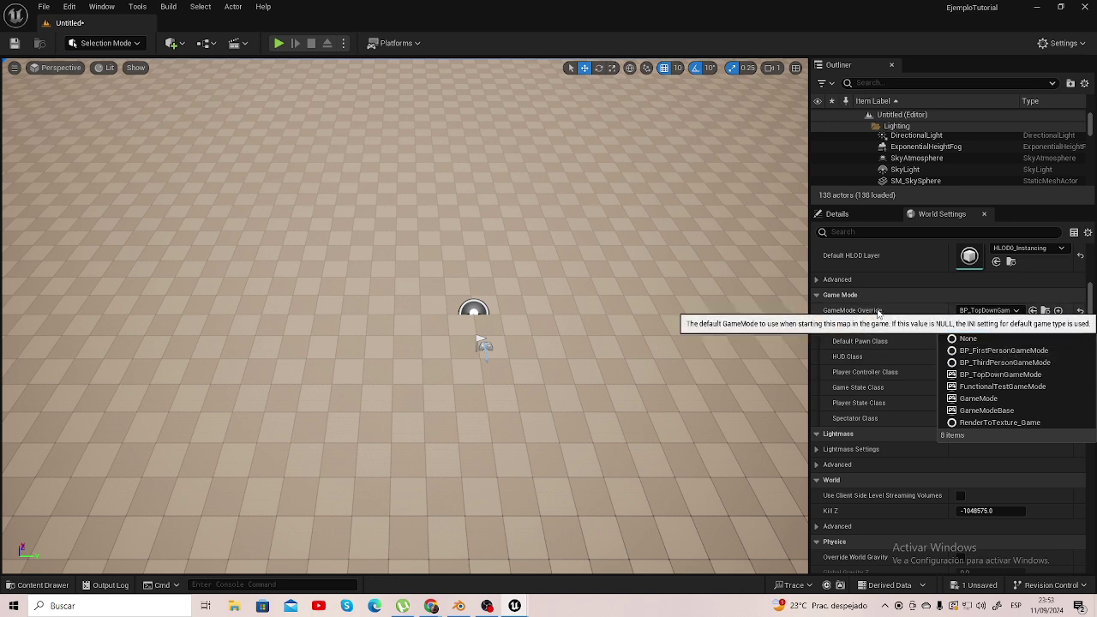
left_click(984, 352)
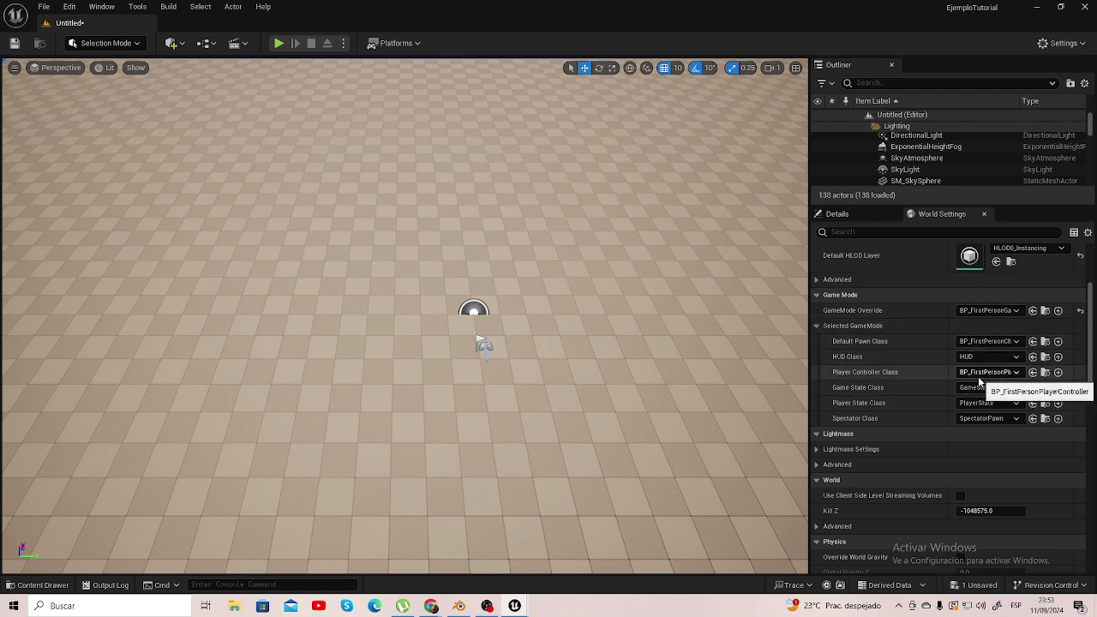
left_click(280, 43)
left_click(334, 126)
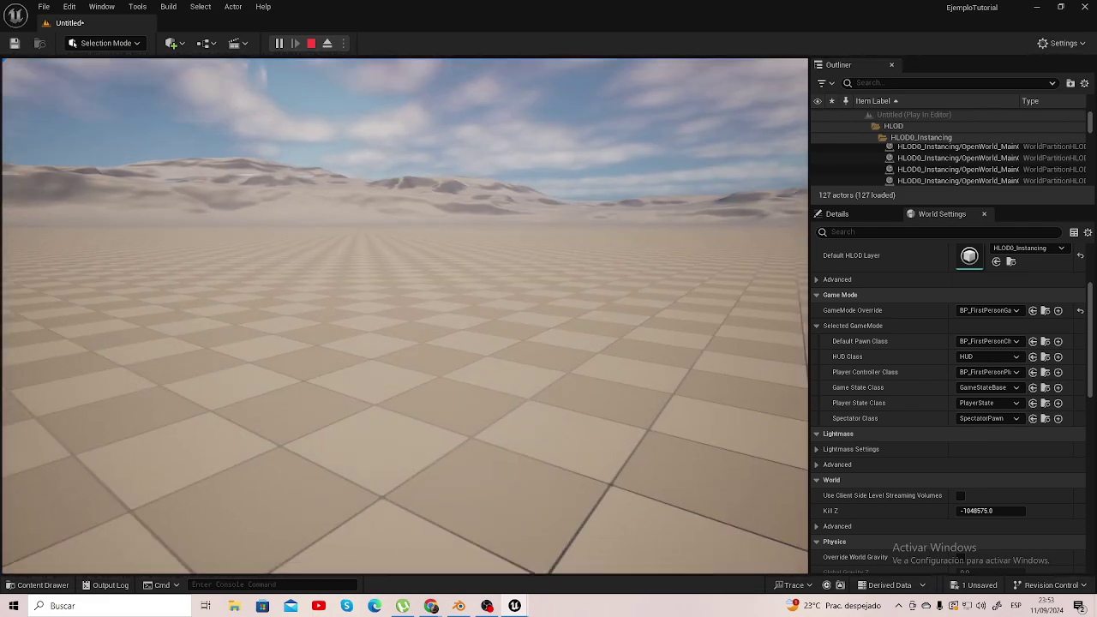
key("Escape")
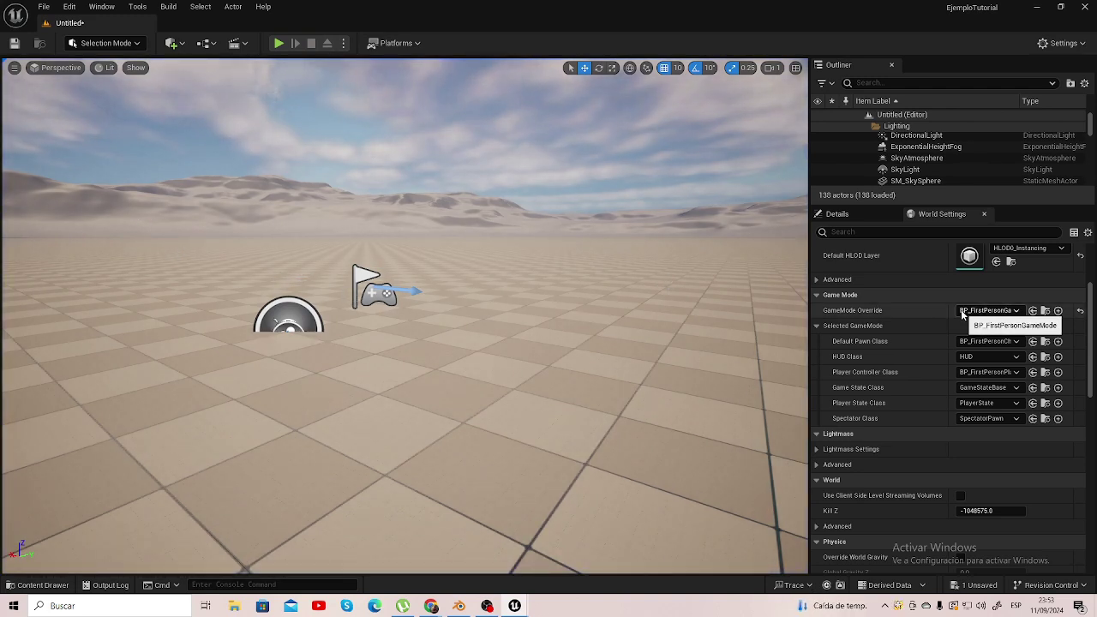
Choose BP_ThirdPersonGameMode, then play-test running forward with W and jumping with Space
left_click(1006, 311)
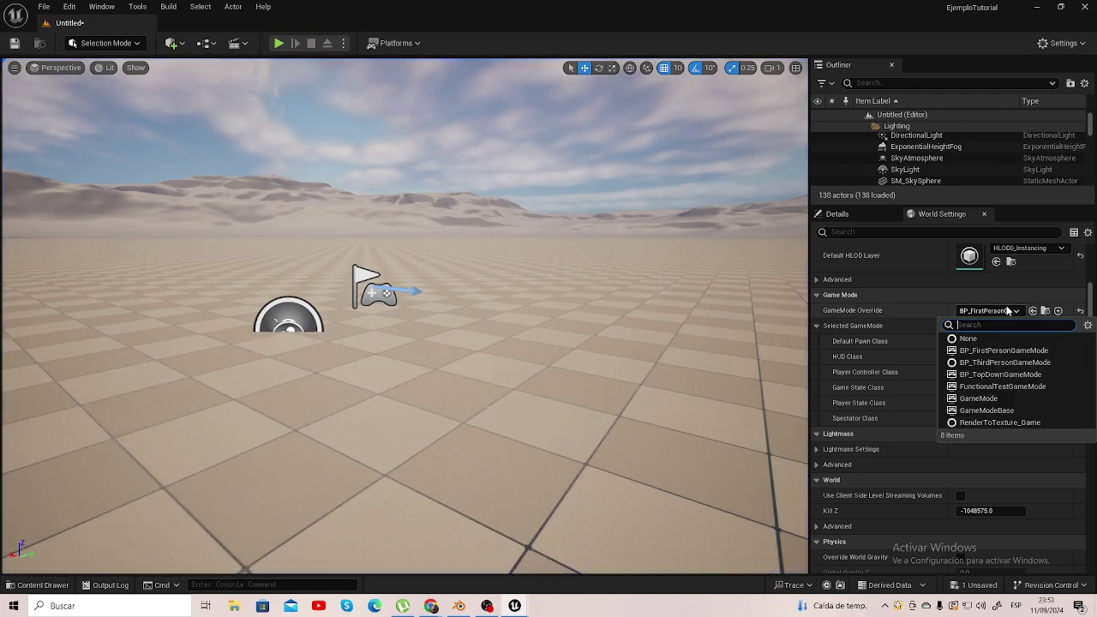
left_click(1002, 362)
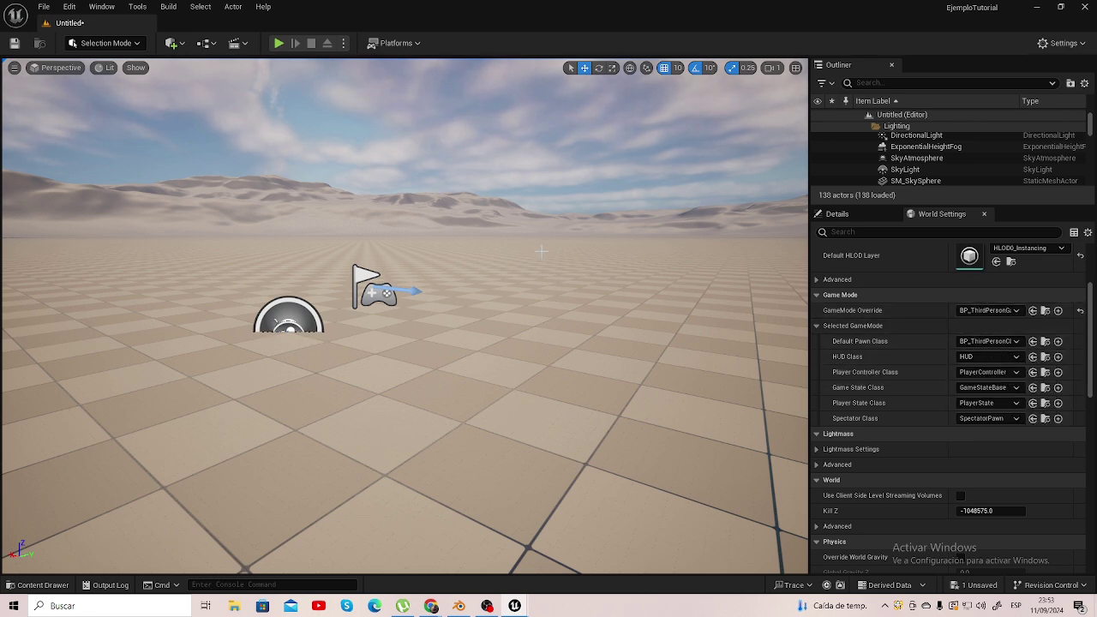
left_click(278, 43)
left_click(283, 103)
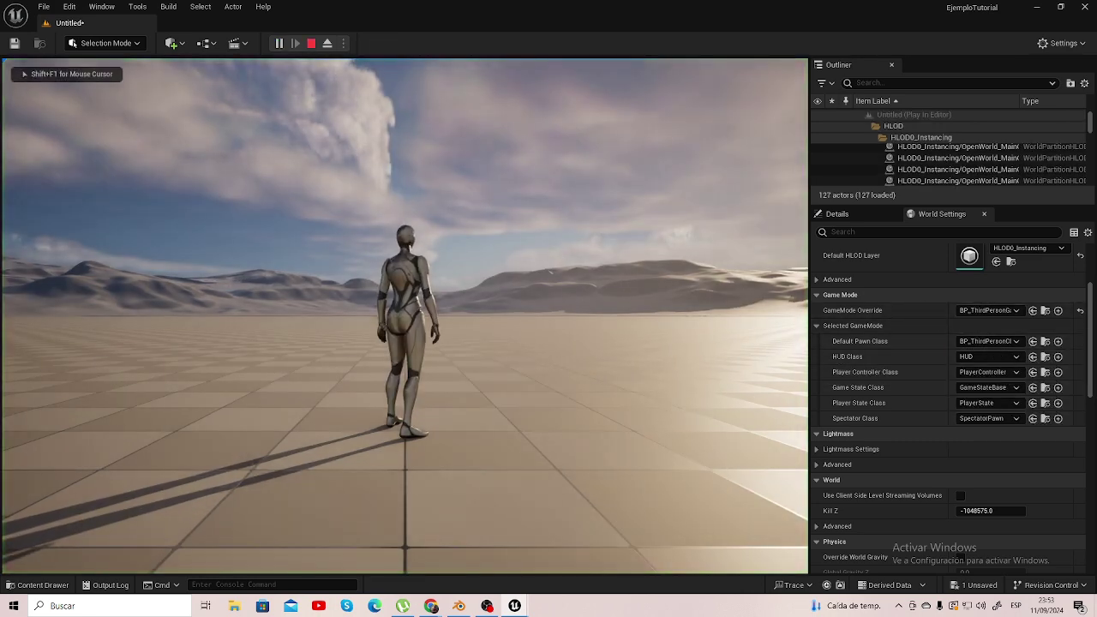
key("w")
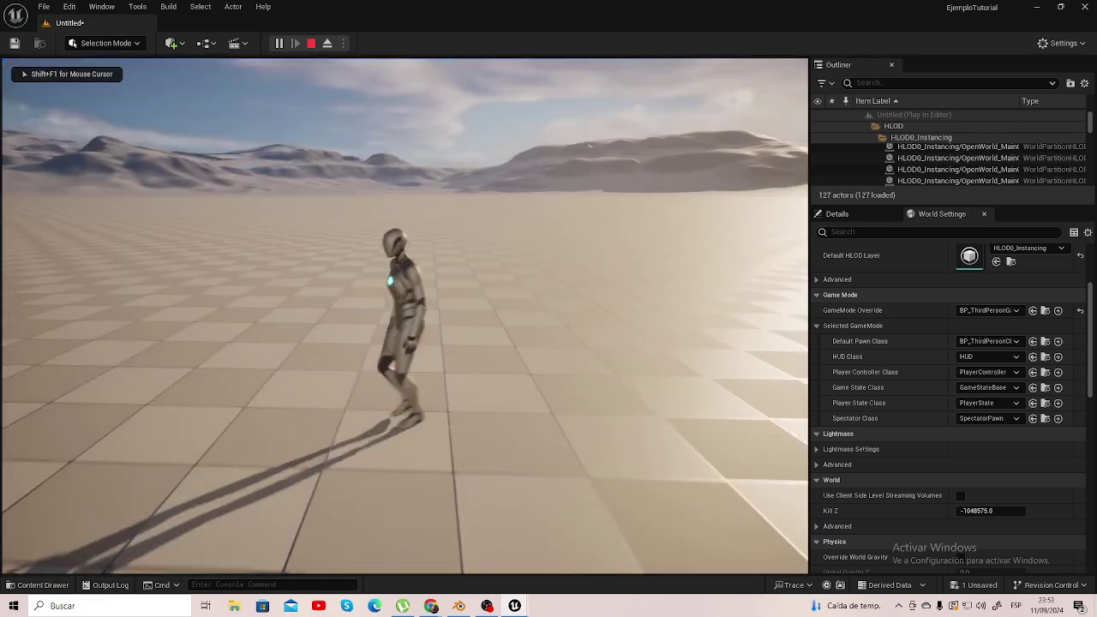
key("space")
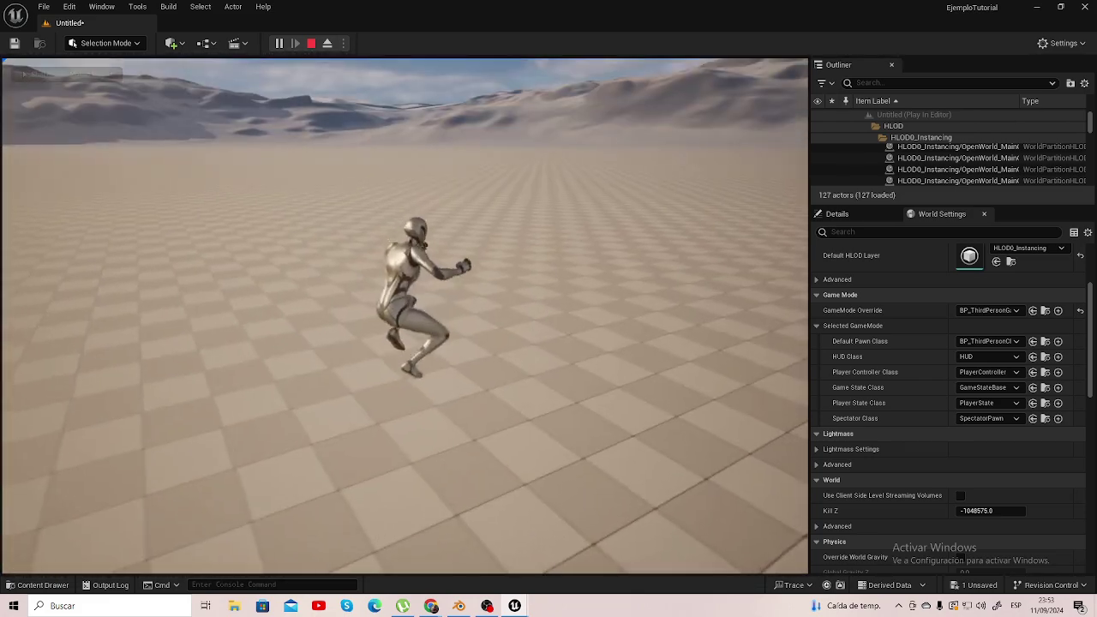
key("shift+F1")
key("Escape")
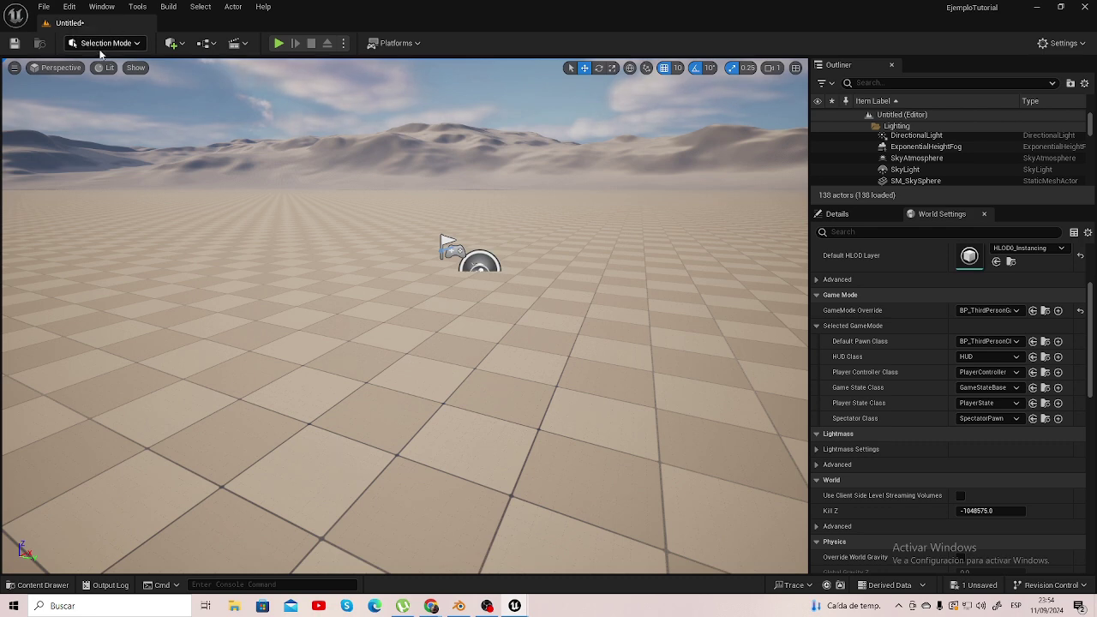
Turn the view around the level, then choose New Level from the File menu
left_click_drag(403, 359, 454, 326)
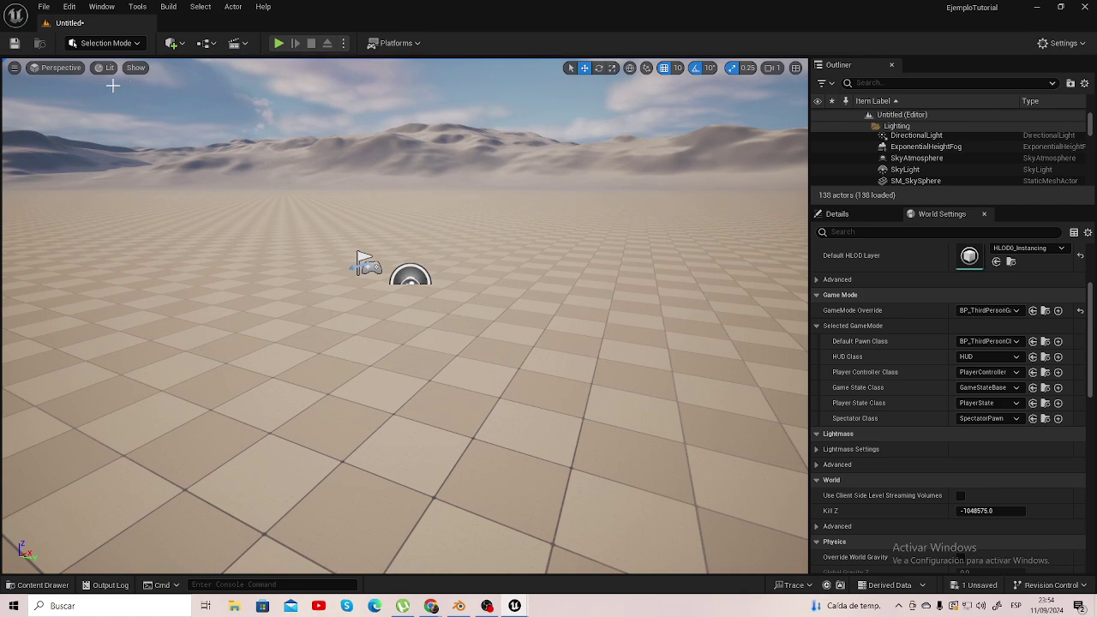
mouse_move(112, 86)
right_mouse_down()
mouse_move(154, 51)
mouse_move(205, 103)
right_mouse_up()
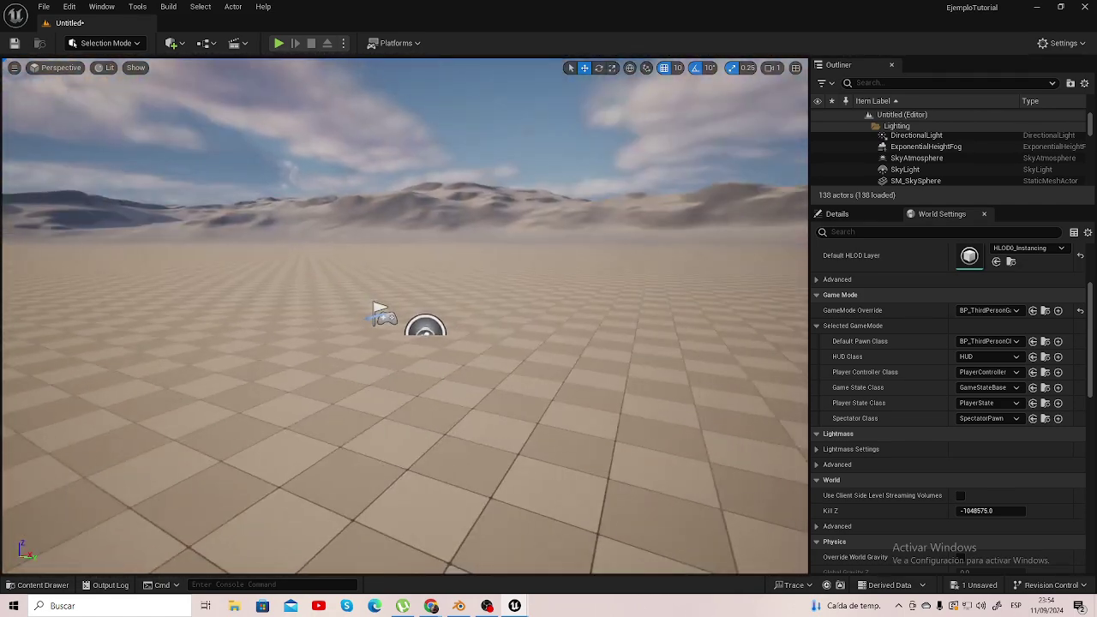
left_click(43, 8)
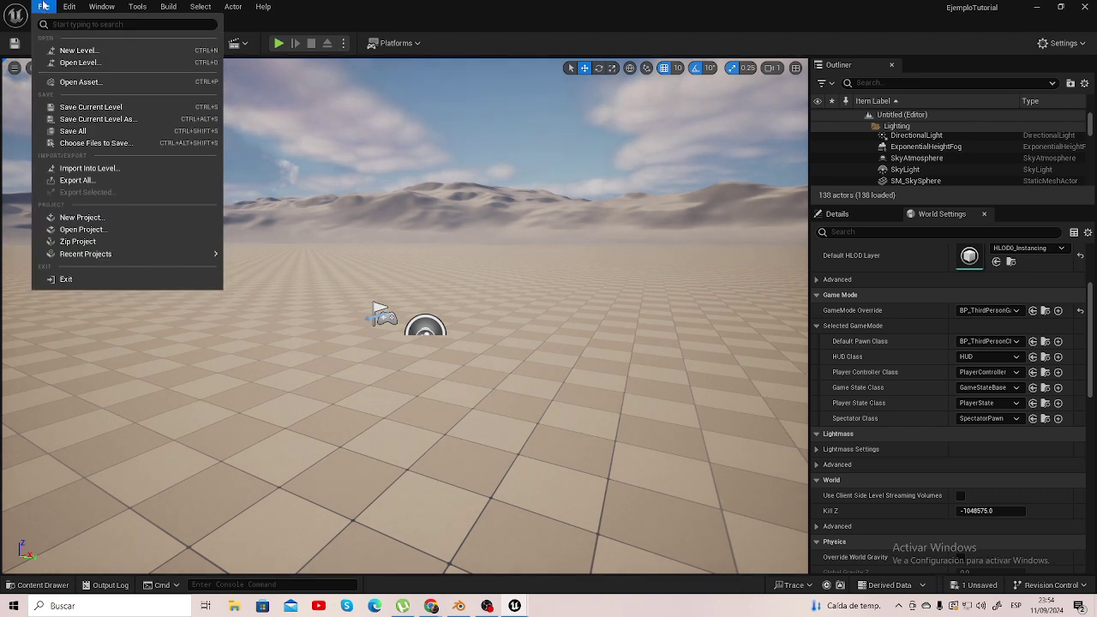
left_click(95, 53)
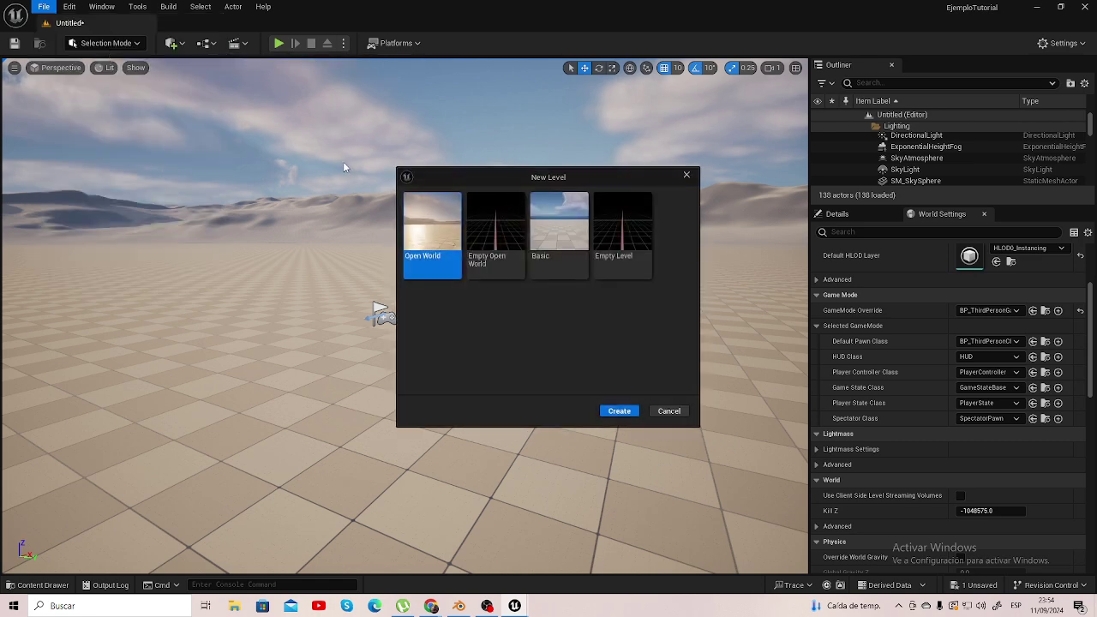
Create a new level from the Basic template, first saving the current level as Untitled
left_click(612, 221)
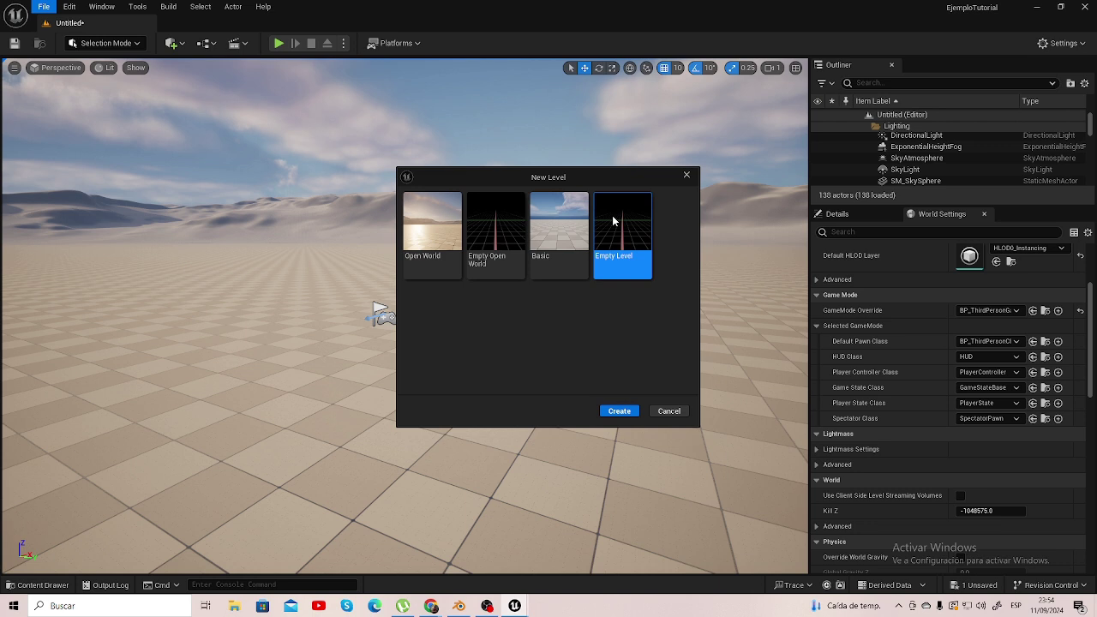
left_click(562, 224)
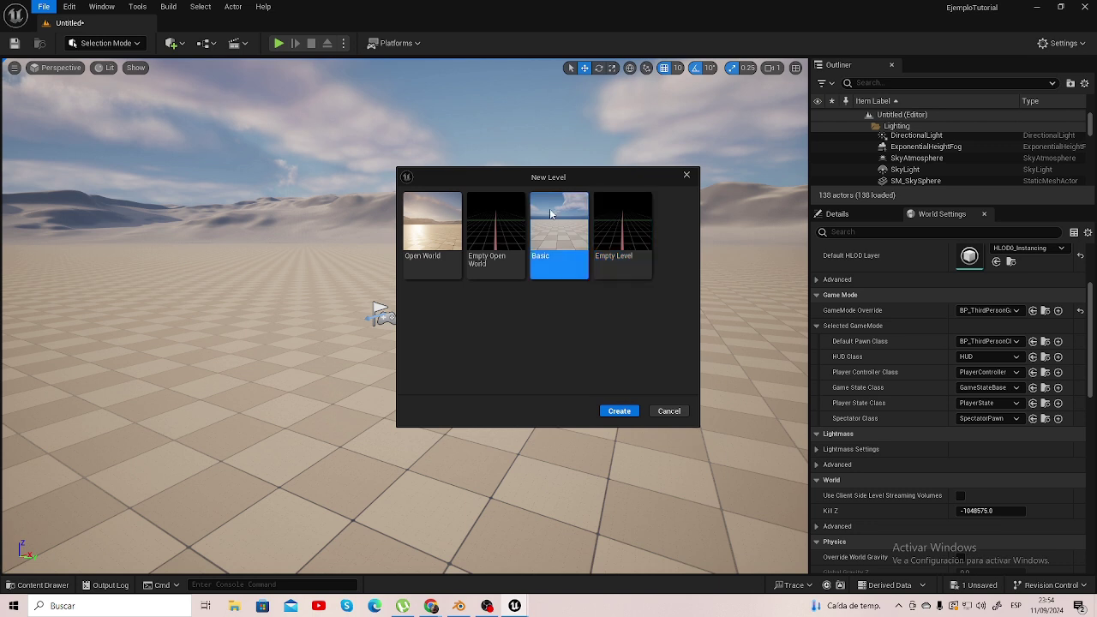
left_click(616, 412)
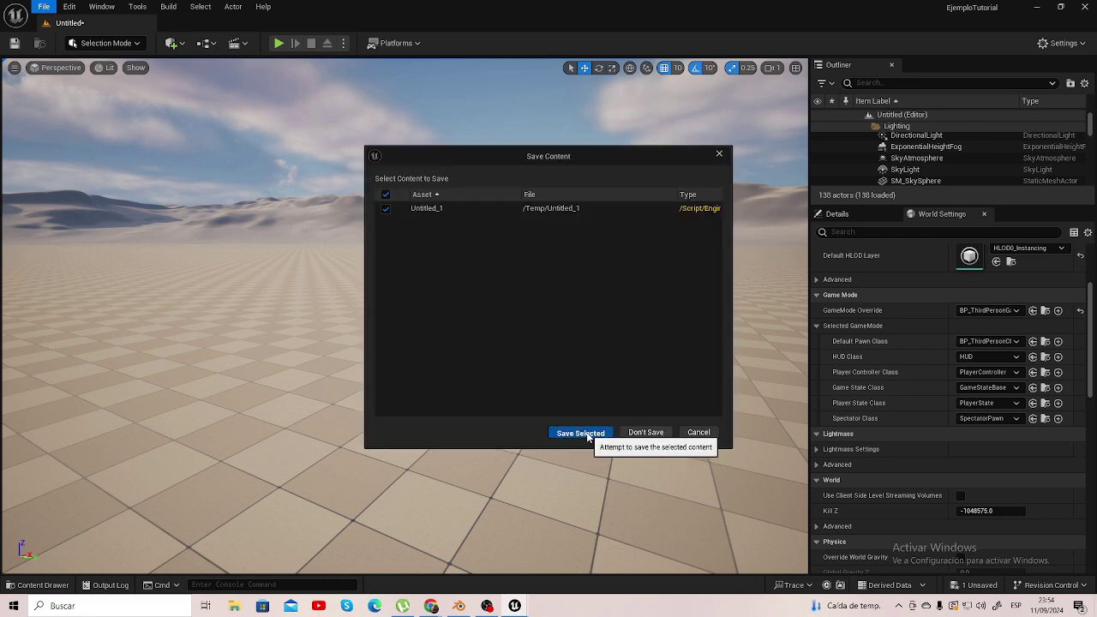
left_click(588, 435)
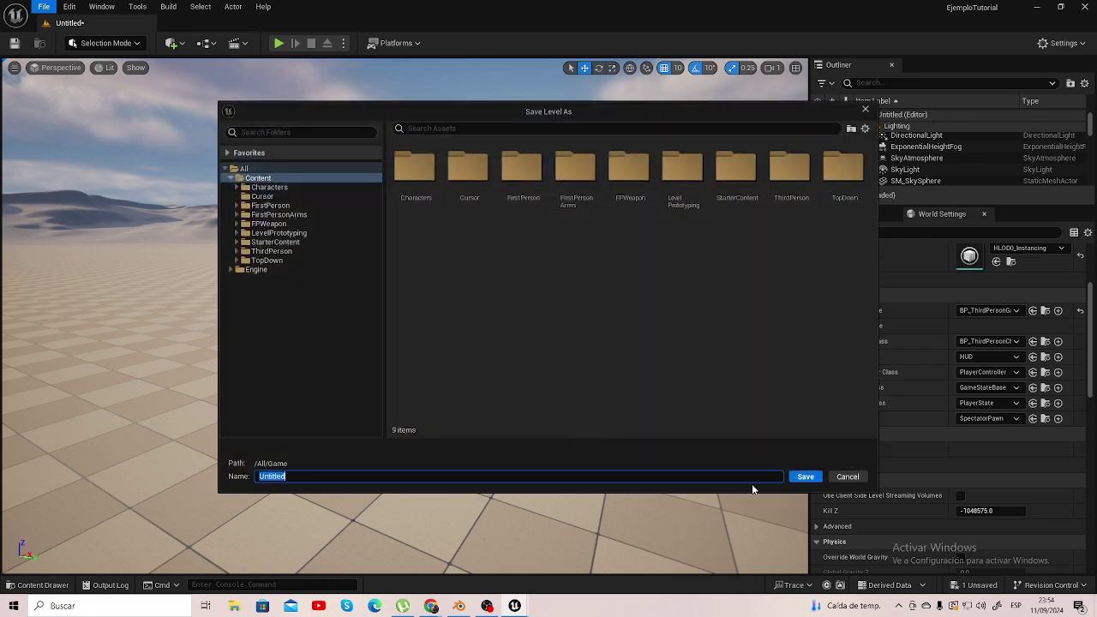
left_click(804, 476)
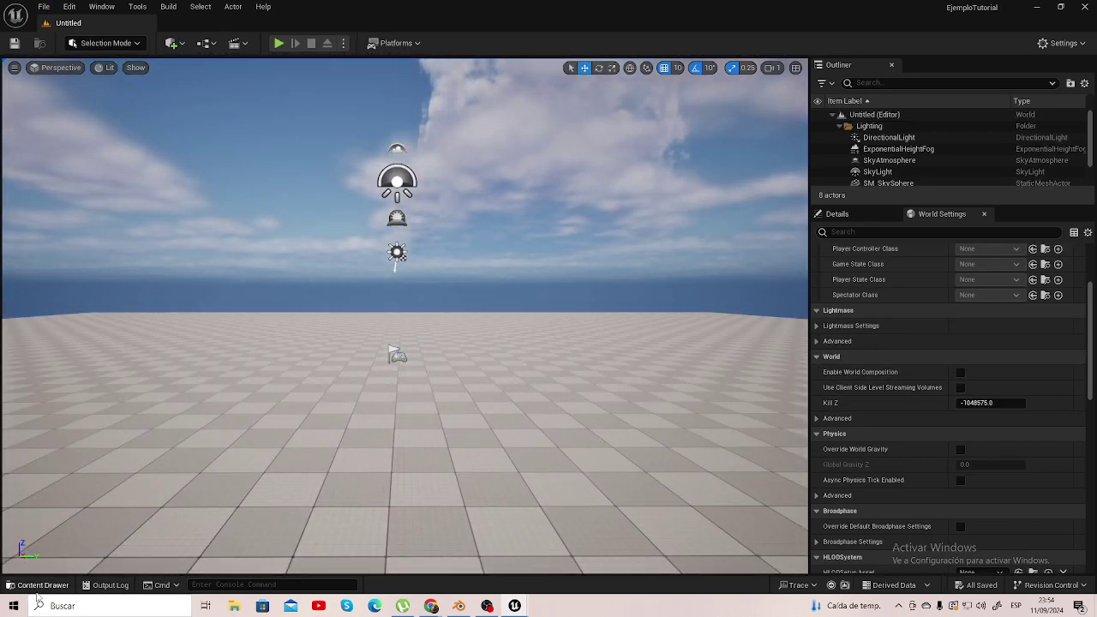
Browse to the Content folder in the Content Drawer and select the Untitled level asset
scroll(144, 456, "up", 3)
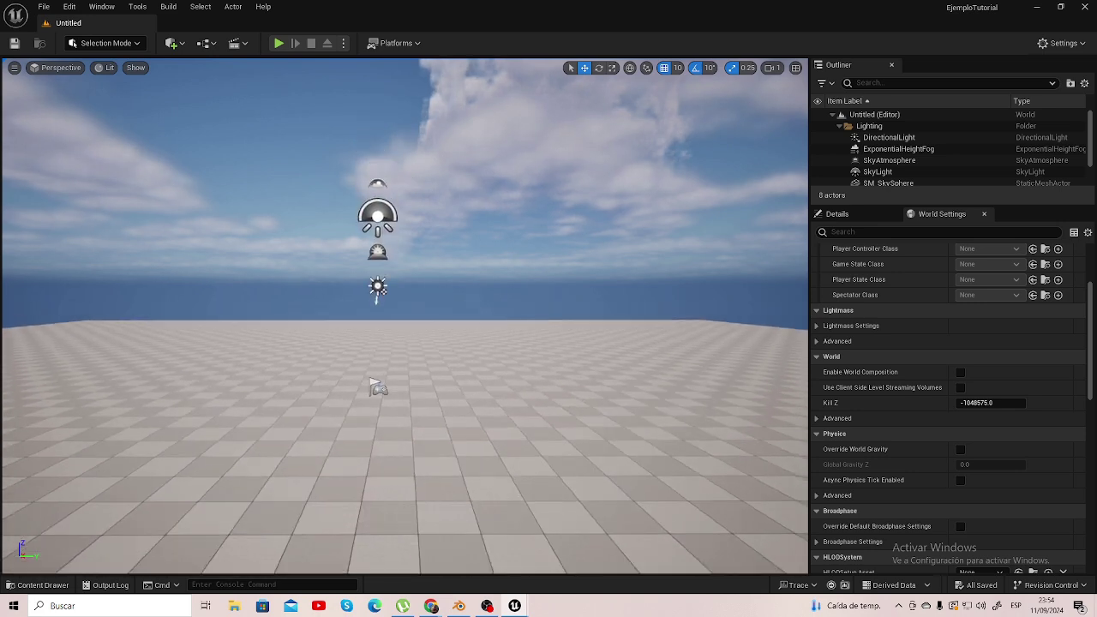
right_click_drag(404, 343, 405, 394)
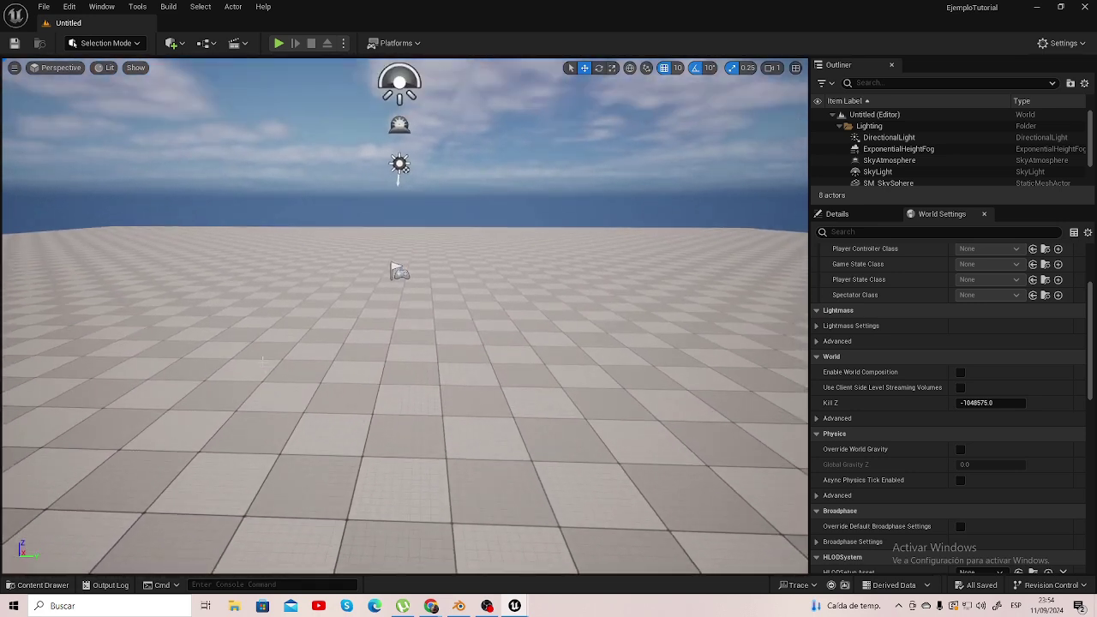
left_click(43, 7)
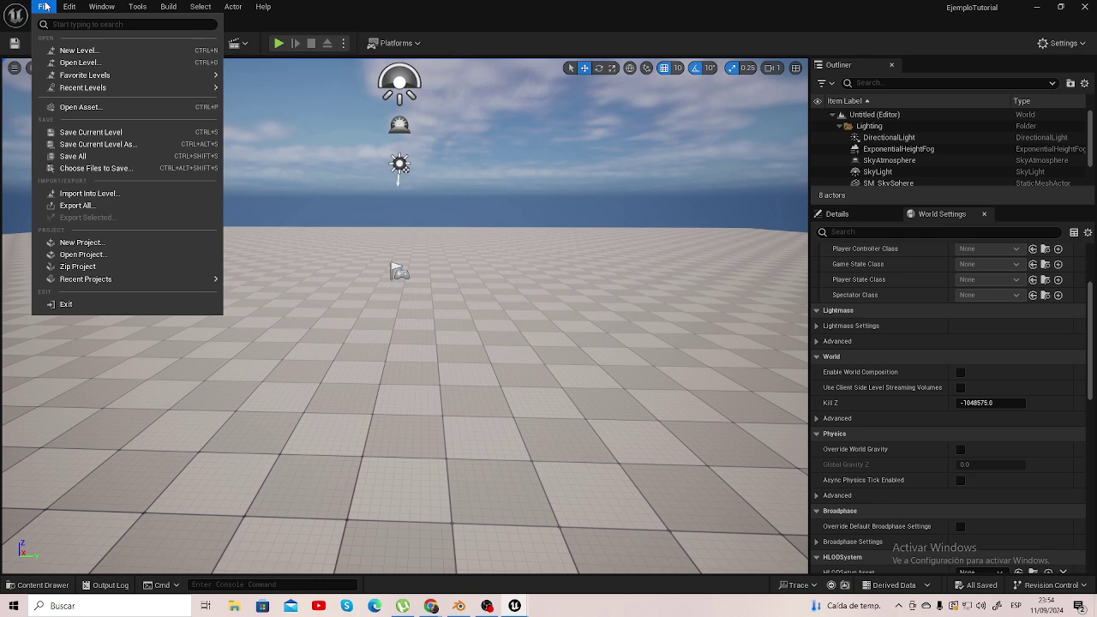
left_click(43, 7)
left_click(67, 583)
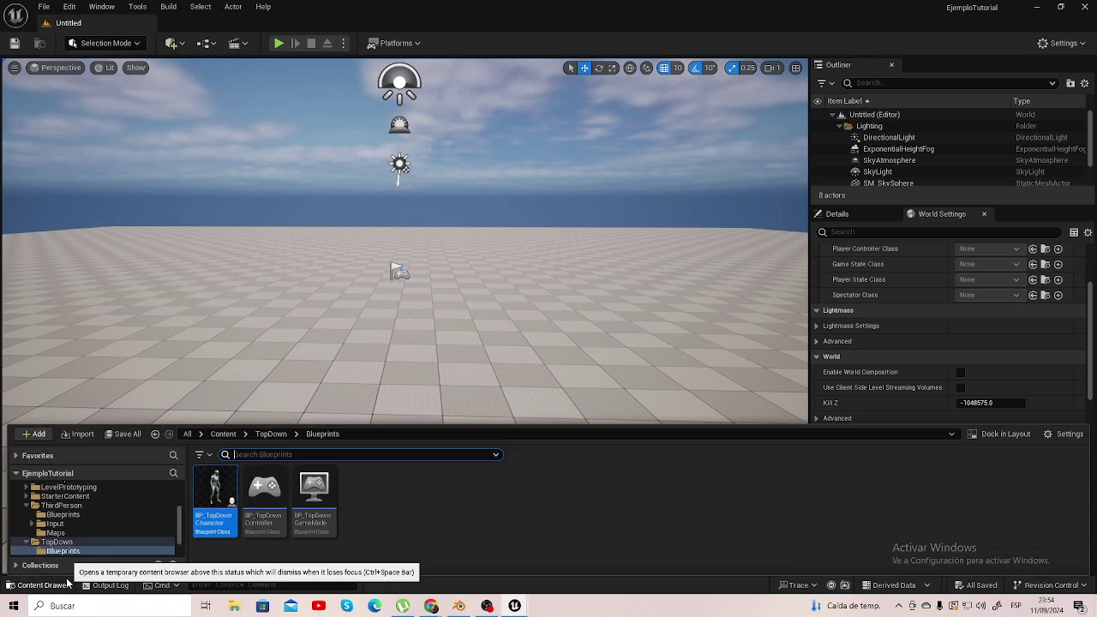
left_click(187, 434)
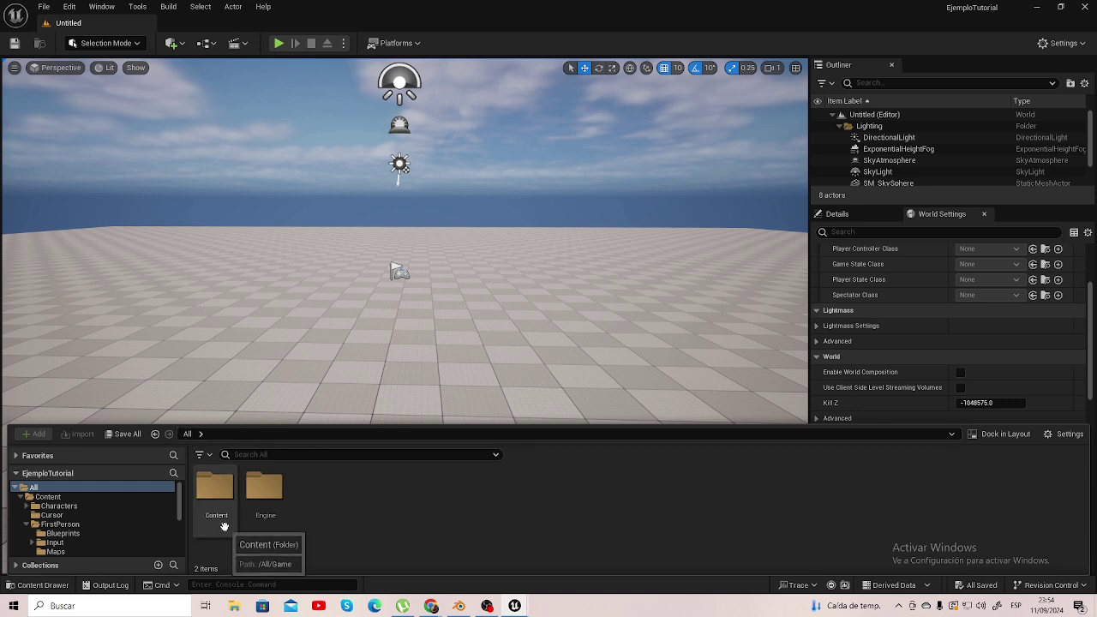
left_click(82, 502)
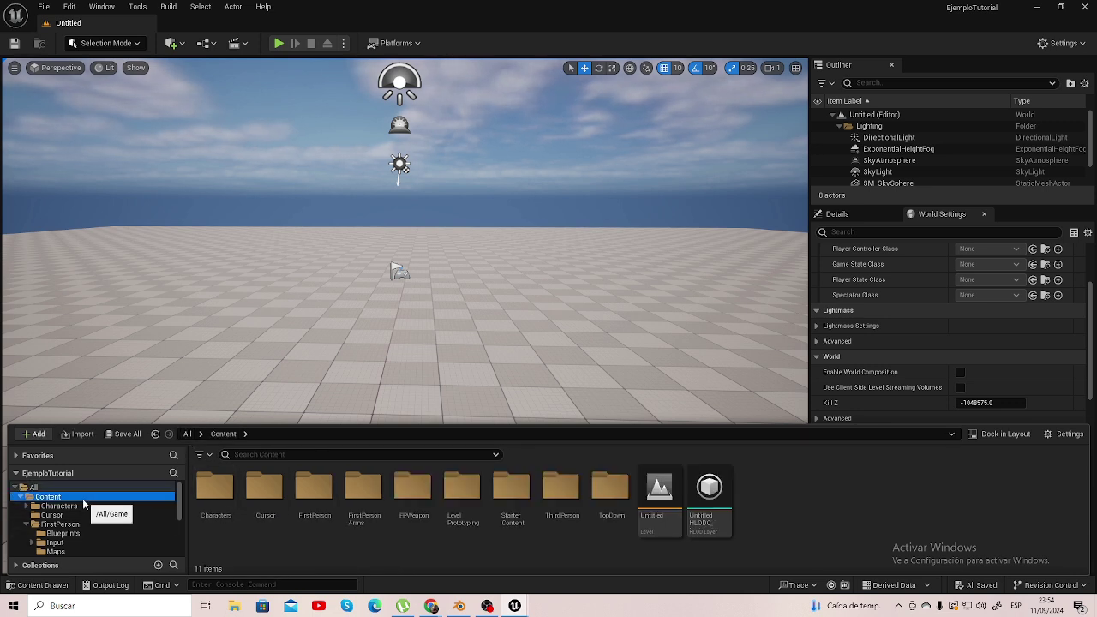
left_click(655, 520)
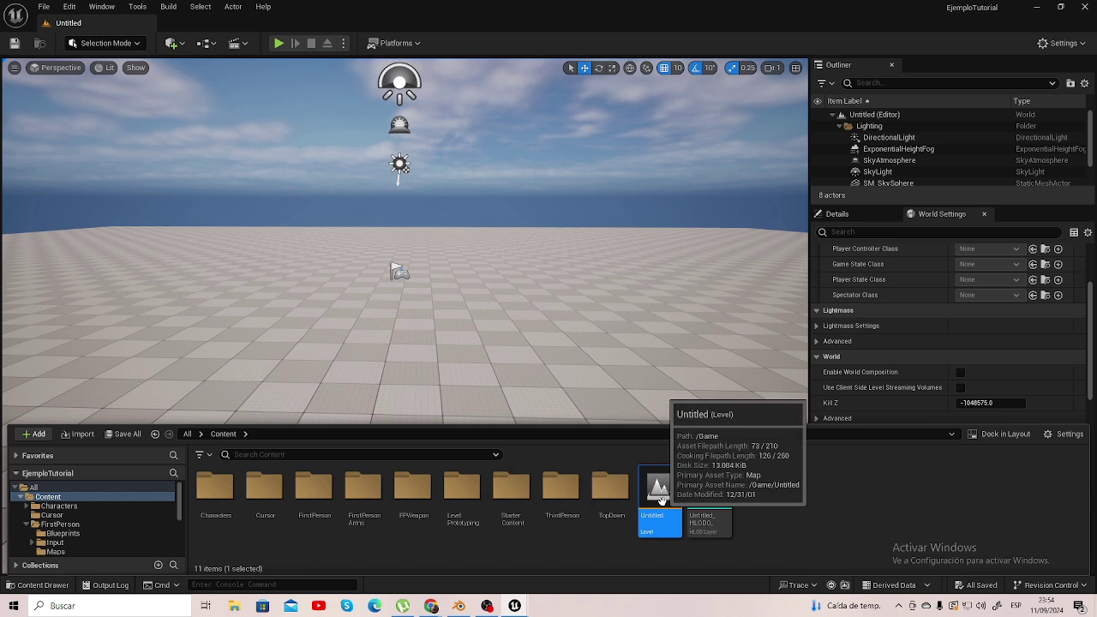